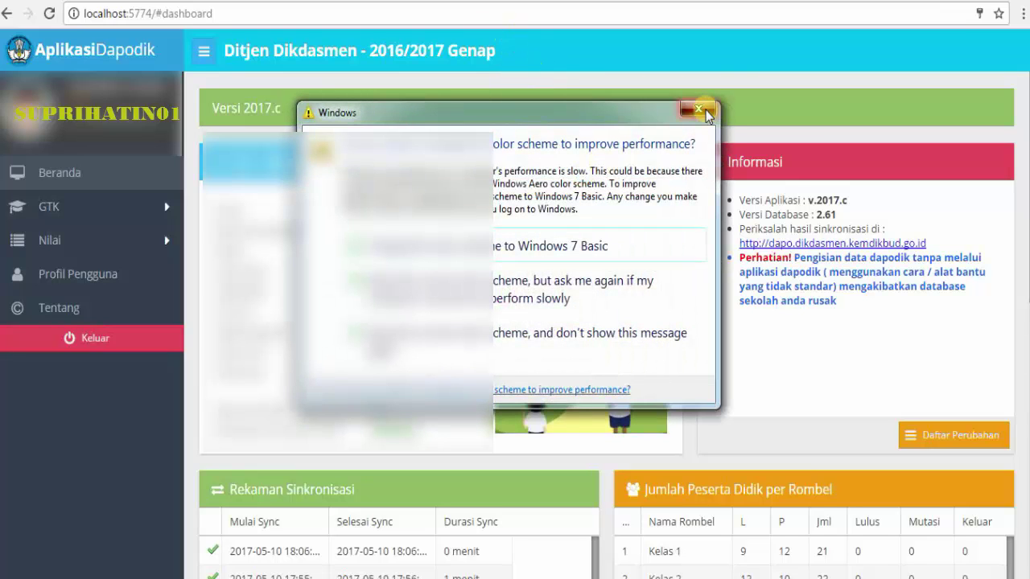
# - Dismiss the Windows colour scheme warning, open the Rapor grades page and accept switching to the wali kelas role
pyautogui.click(698, 109)
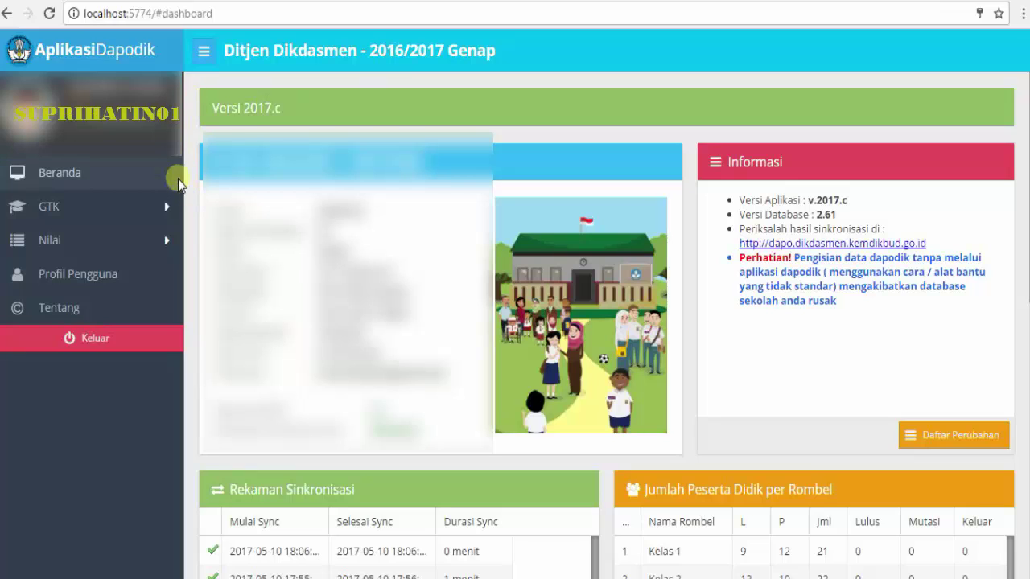
pyautogui.click(166, 240)
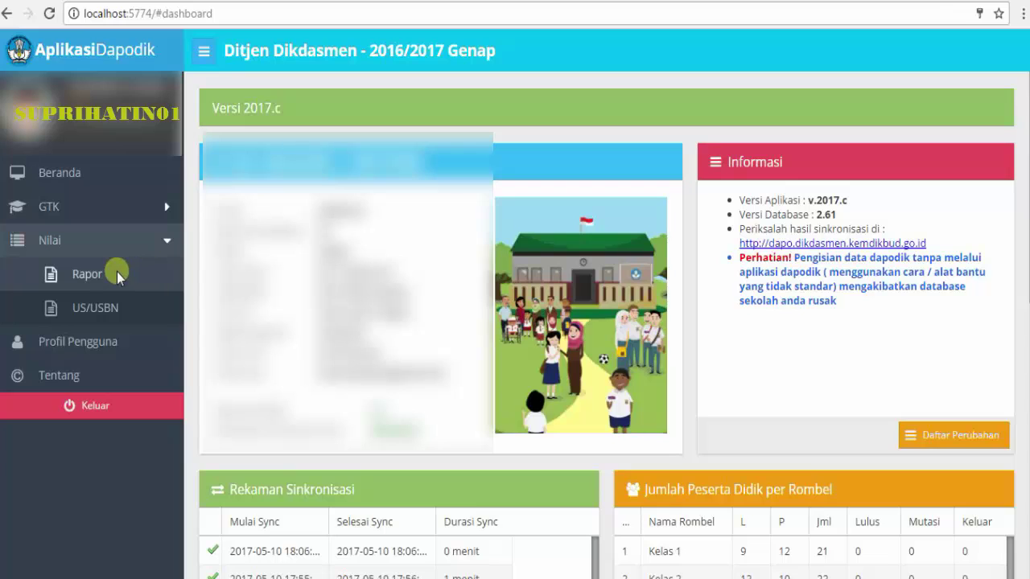
pyautogui.click(84, 278)
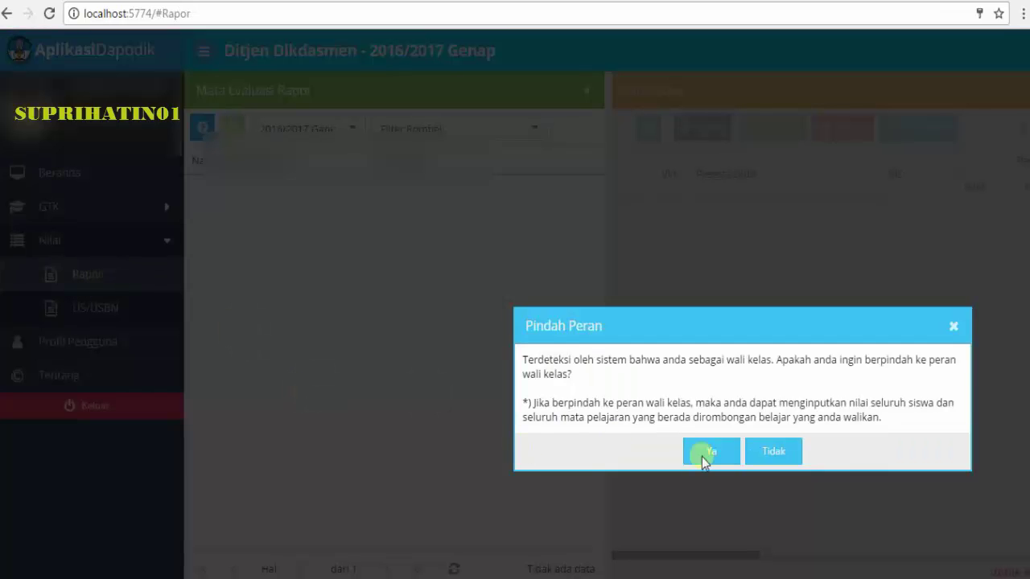
pyautogui.click(712, 451)
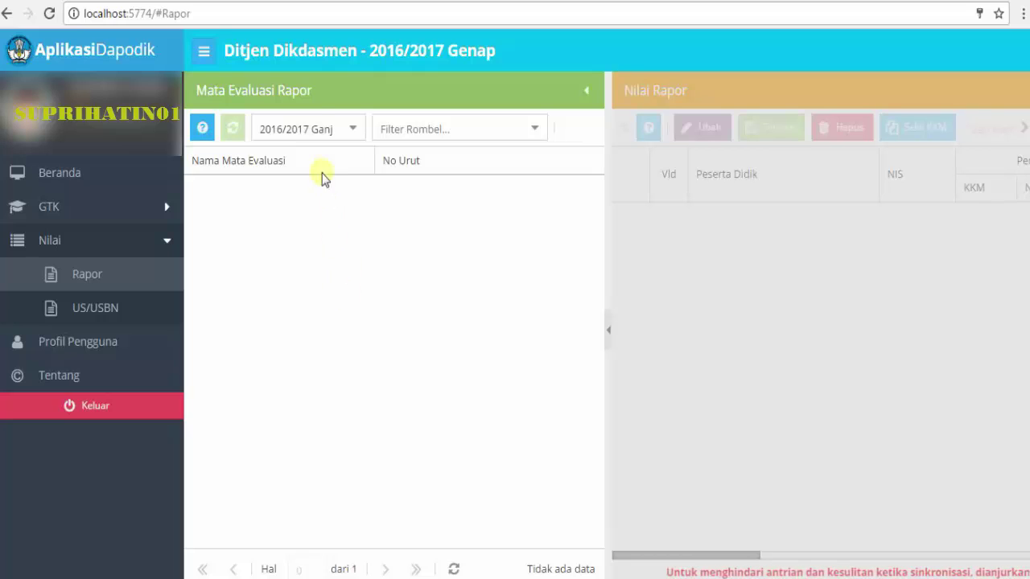
# - Filter the report subjects by semester 2016/2017 Ganjil and class group Kelas 5
pyautogui.click(354, 126)
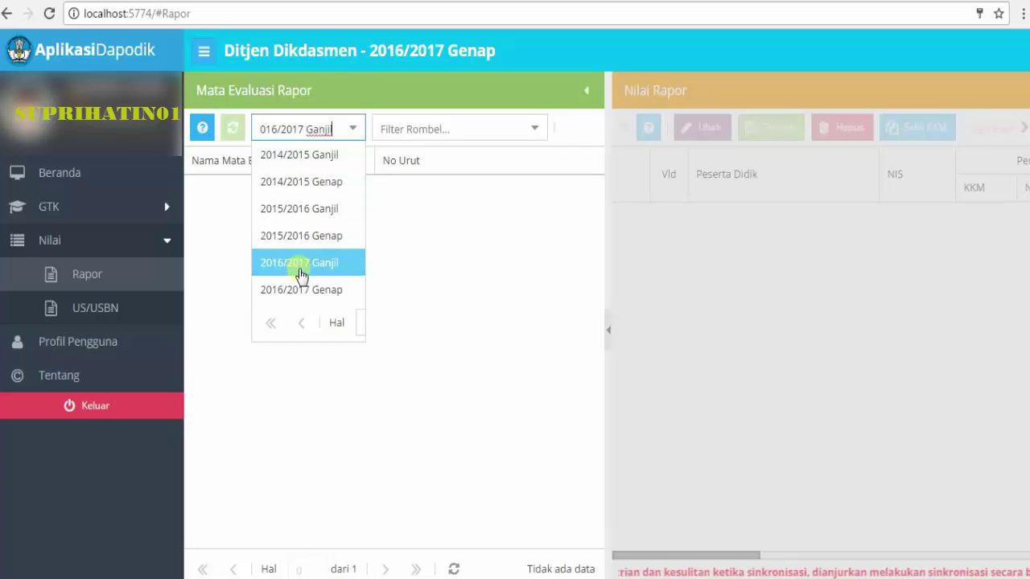
pyautogui.click(332, 271)
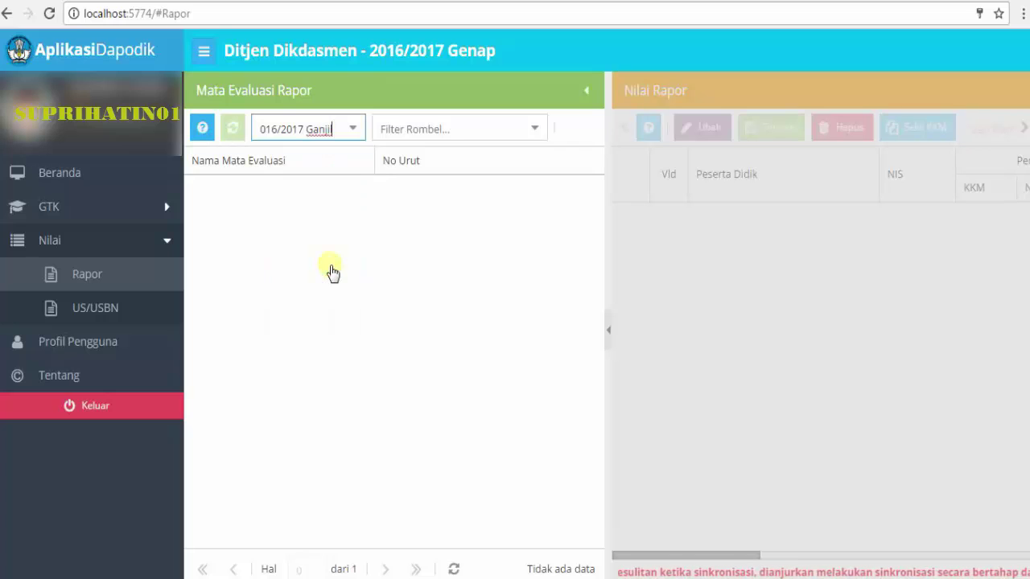
pyautogui.click(536, 132)
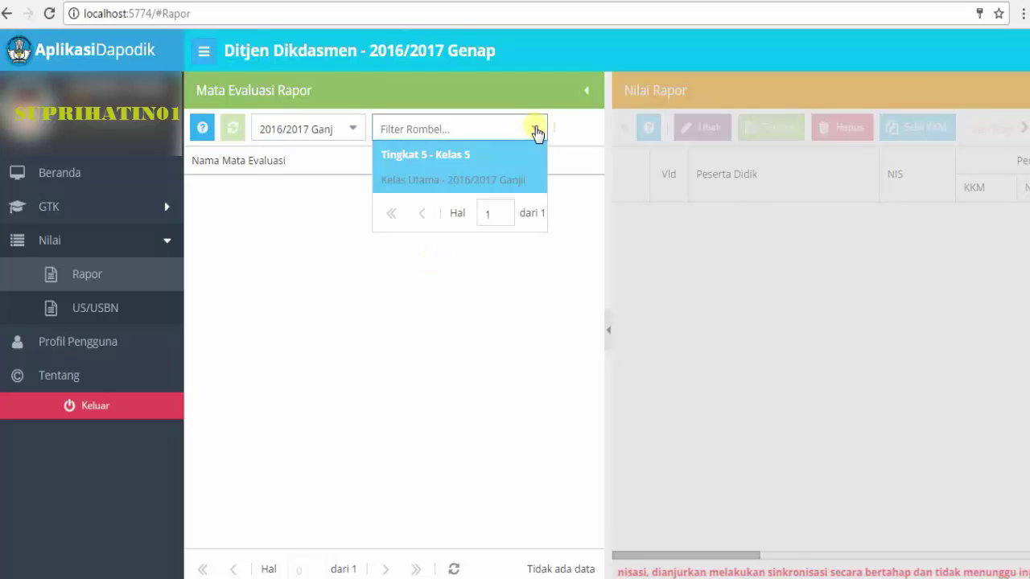
pyautogui.click(467, 164)
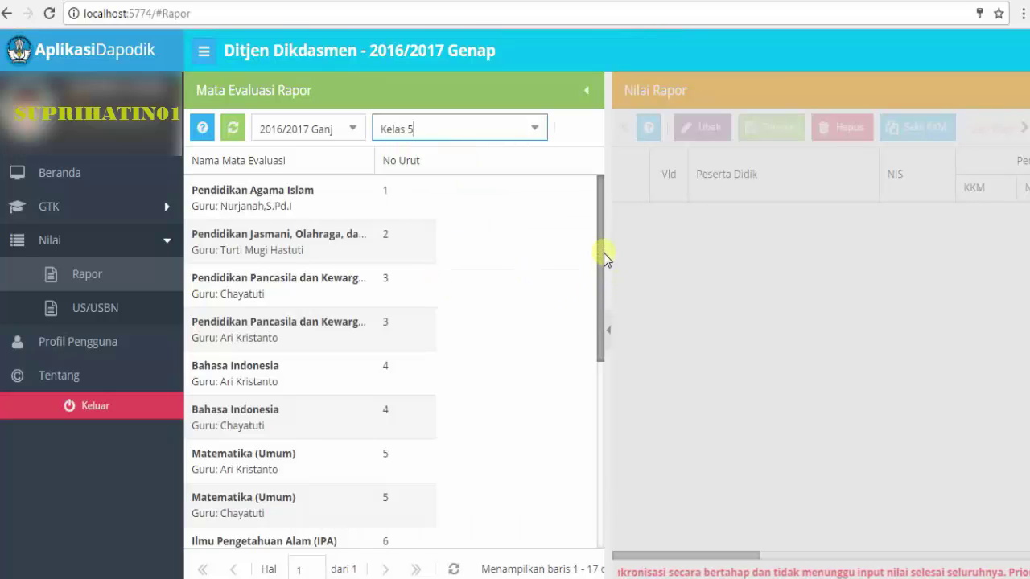
# - Look through the subject list and open the first Pendidikan Pancasila dan Kewarganegaraan entry's report grades
pyautogui.moveTo(602, 252); pyautogui.dragTo(599, 463)
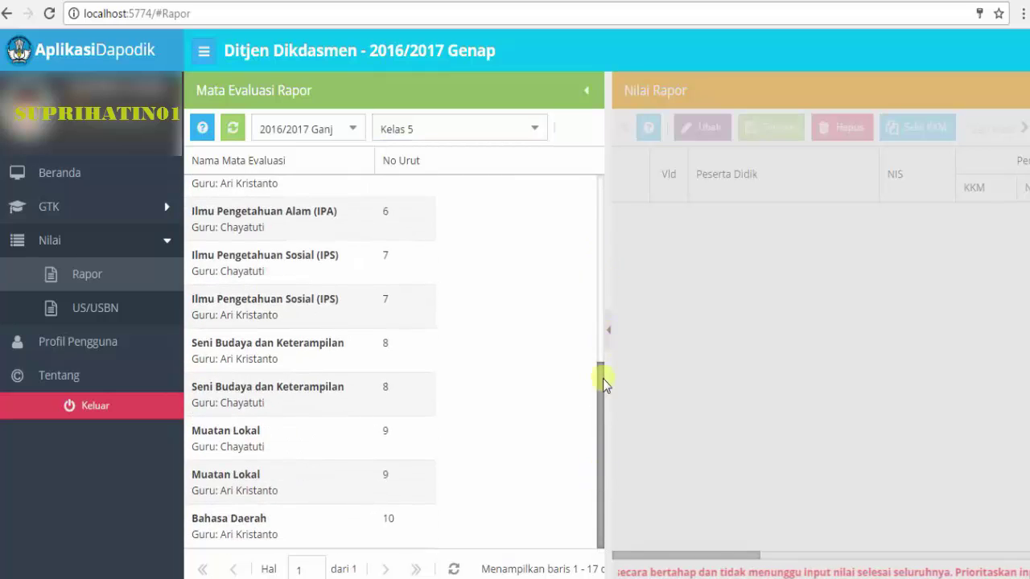
pyautogui.moveTo(603, 382); pyautogui.dragTo(602, 190)
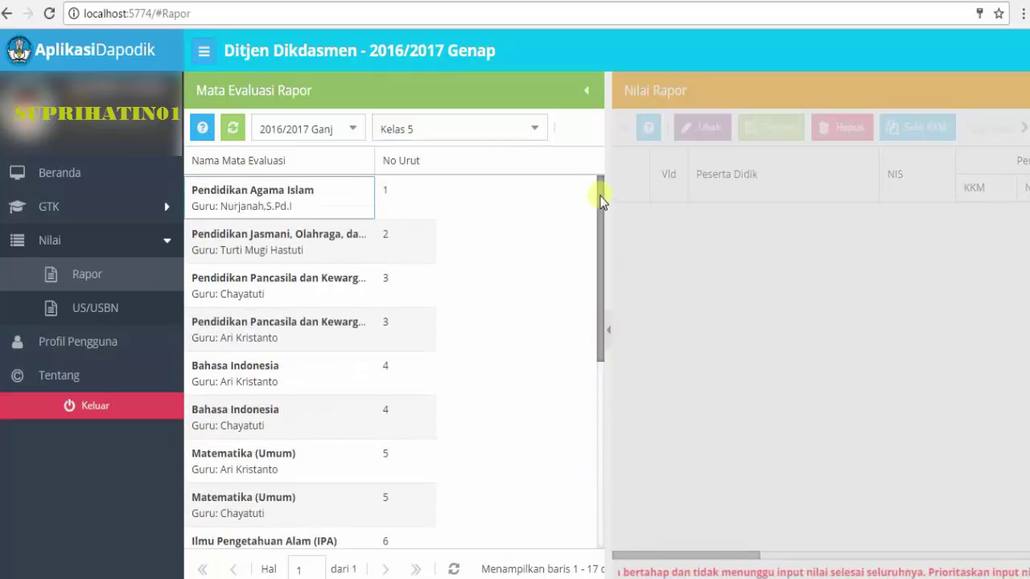
pyautogui.click(391, 204)
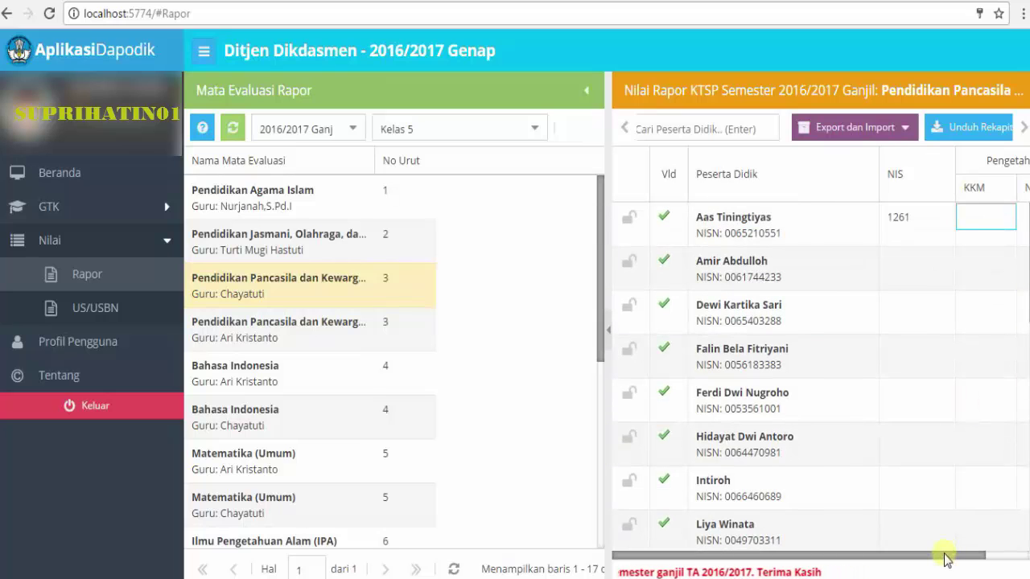
# - Examine the student list, the Pengetahuan grade columns and the actions available for the report grades
pyautogui.moveTo(945, 553); pyautogui.dragTo(1015, 547)
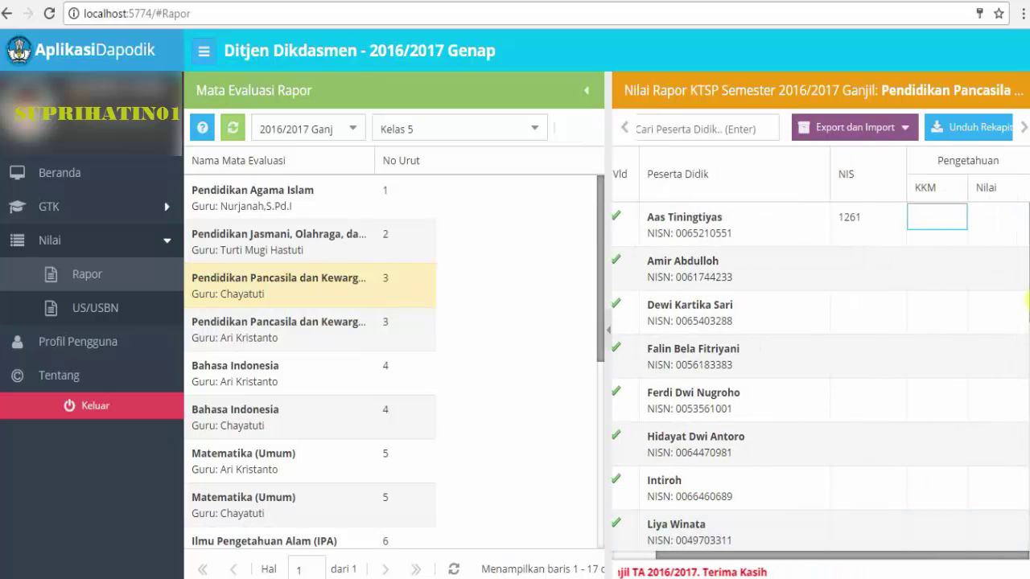
pyautogui.scroll(-7, 1022, 301)
pyautogui.scroll(7, 1022, 301)
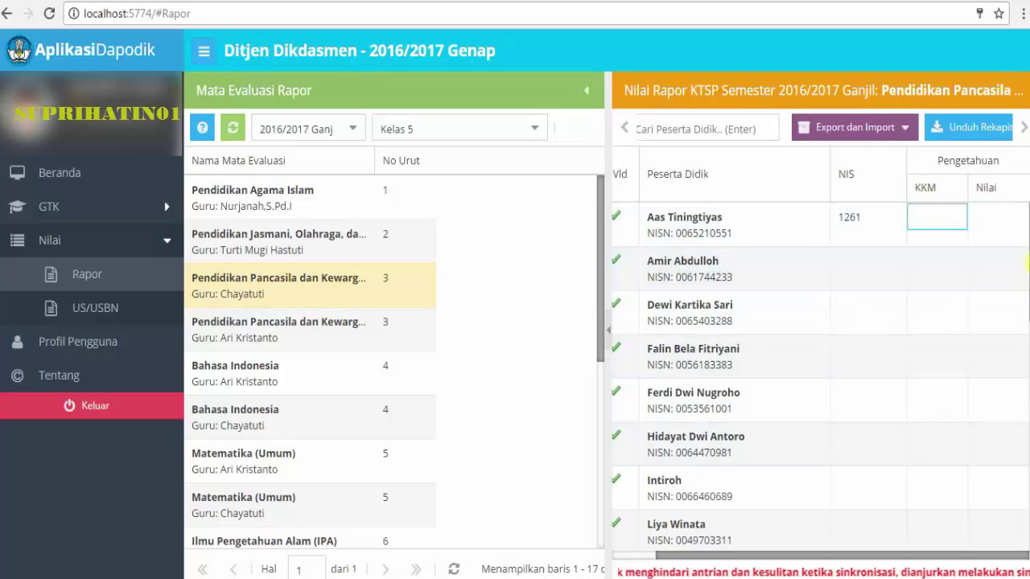
pyautogui.moveTo(1027, 261); pyautogui.dragTo(1023, 191)
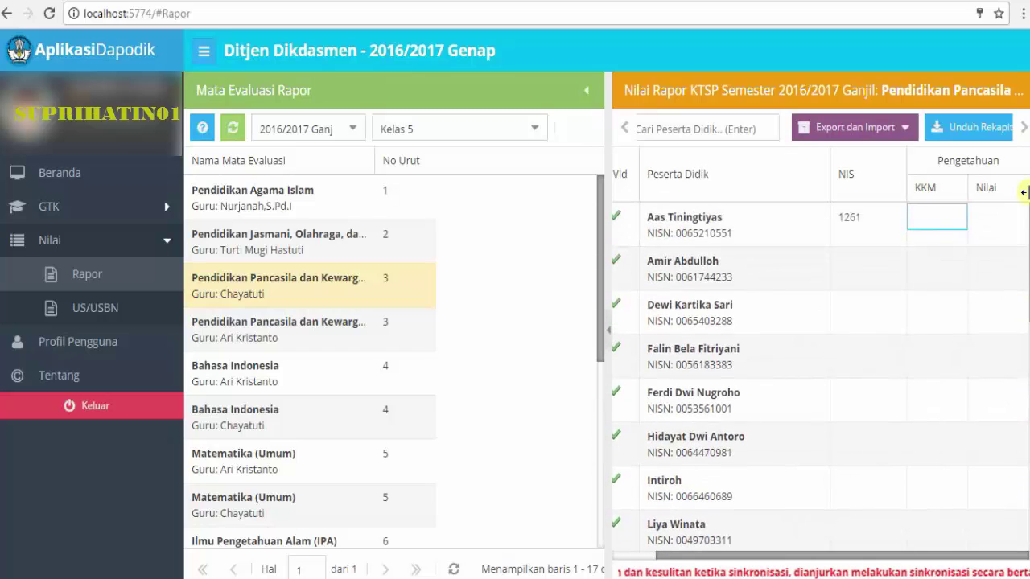
pyautogui.click(1022, 128)
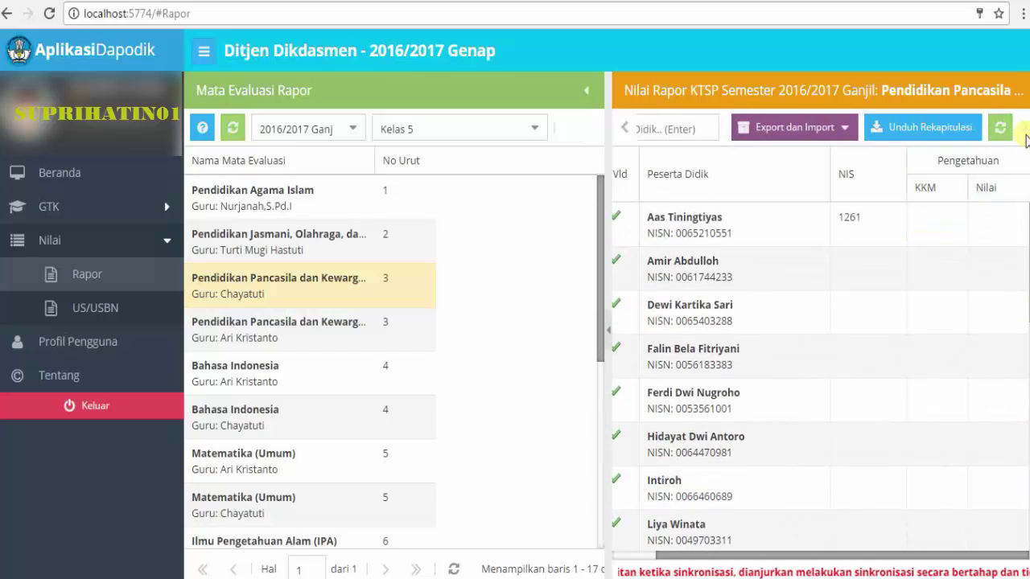
pyautogui.click(623, 137)
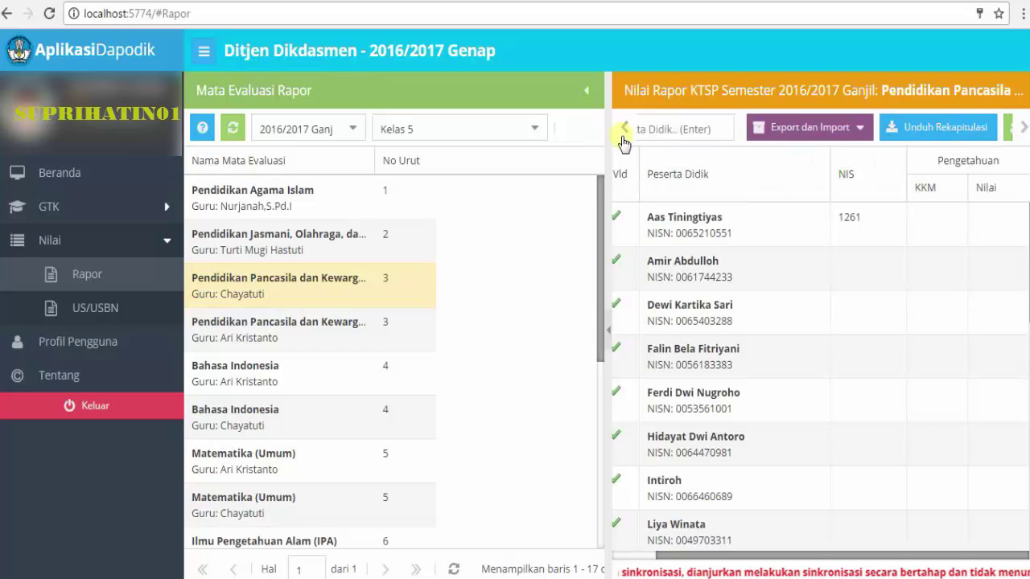
pyautogui.click(623, 137)
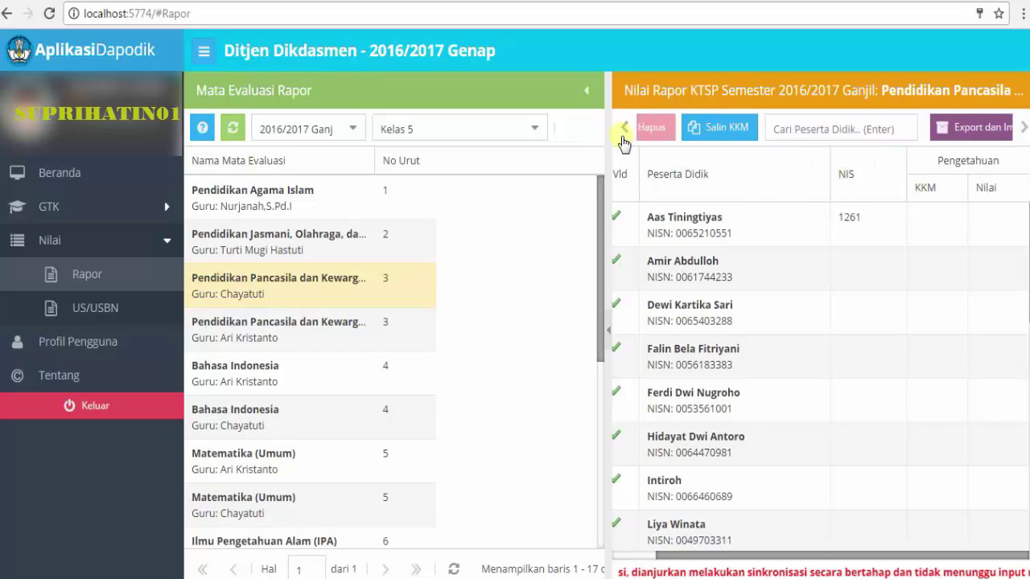
pyautogui.click(624, 138)
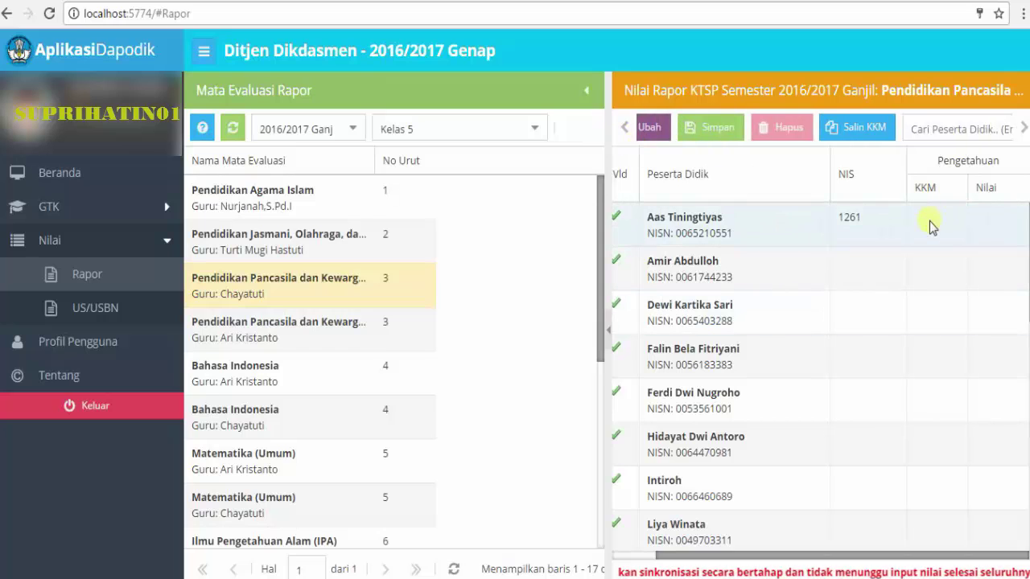
pyautogui.scroll(-3, 1026, 276)
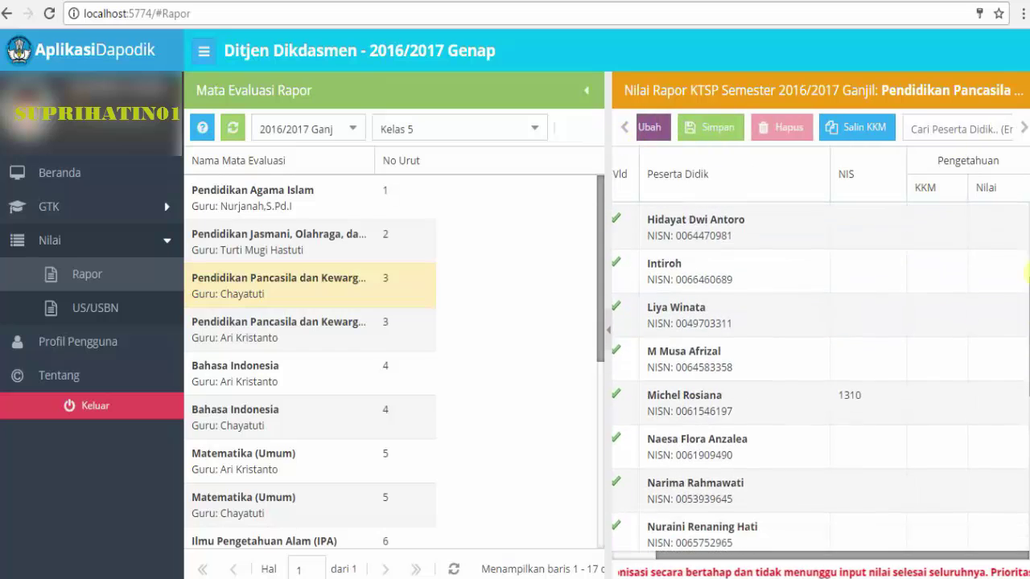
pyautogui.scroll(3, 1026, 275)
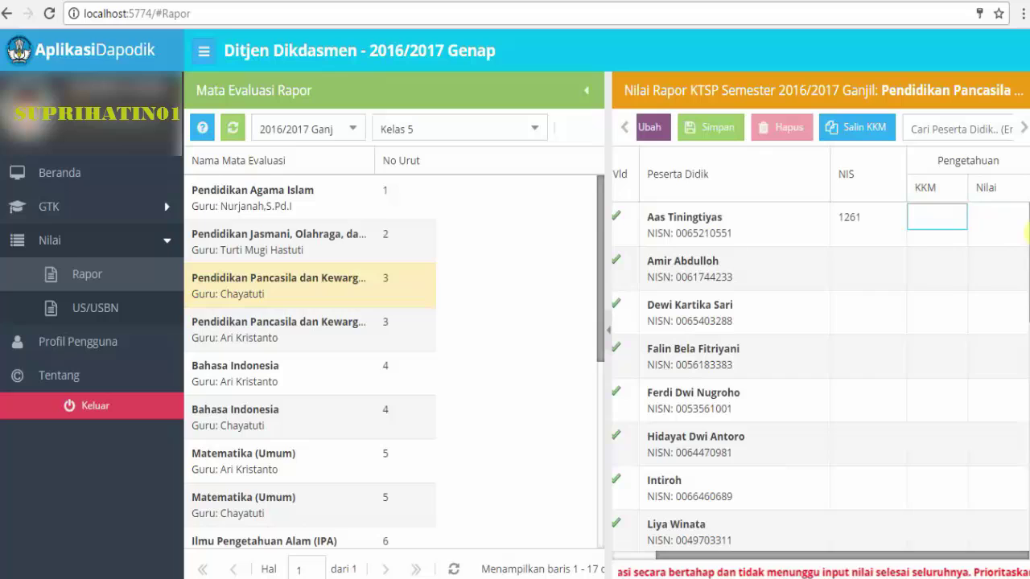
# - Enter a Pengetahuan KKM of 70 for the first student in the list
pyautogui.click(929, 223)
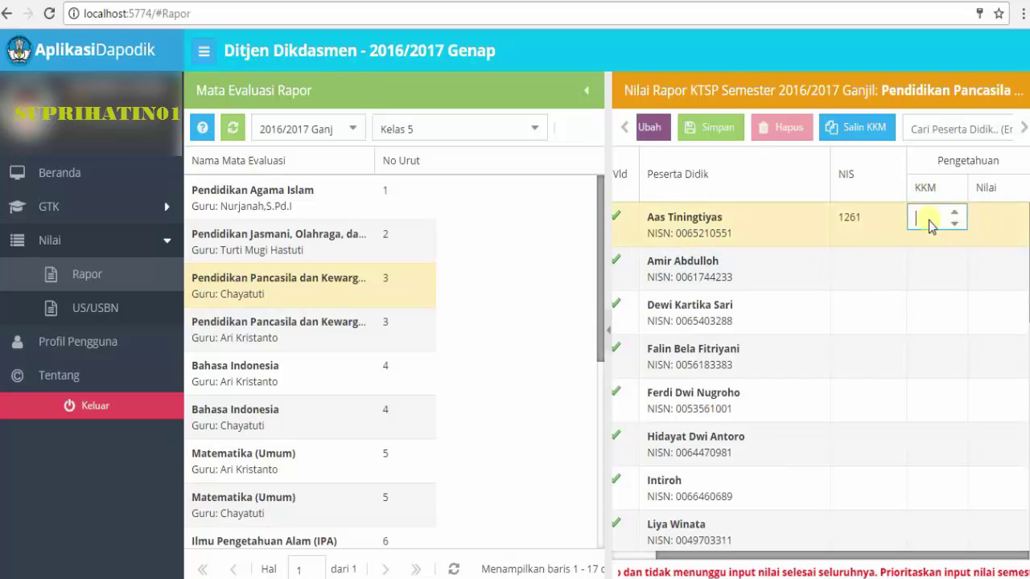
pyautogui.write('70')
pyautogui.click(933, 273)
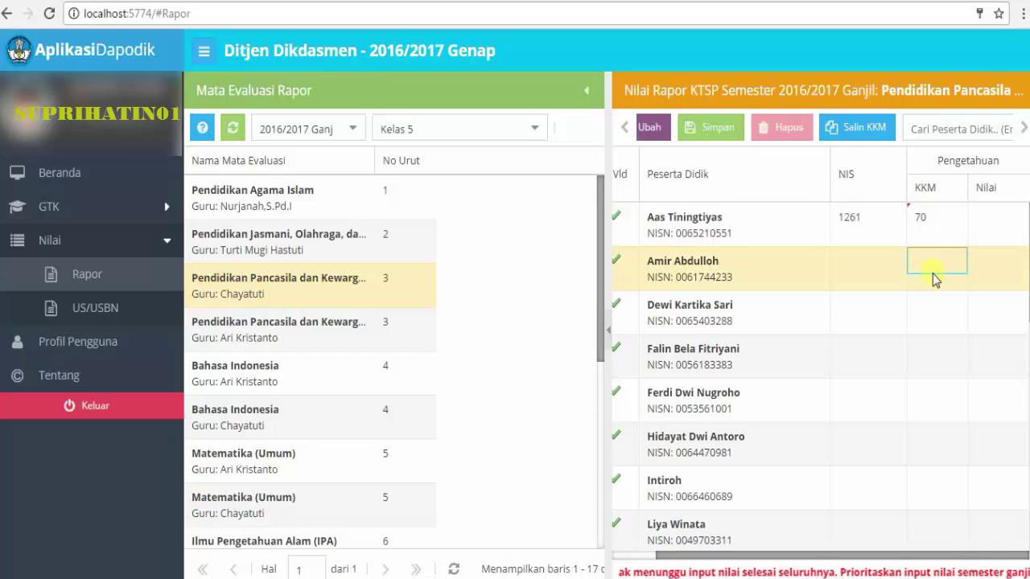
pyautogui.click(929, 231)
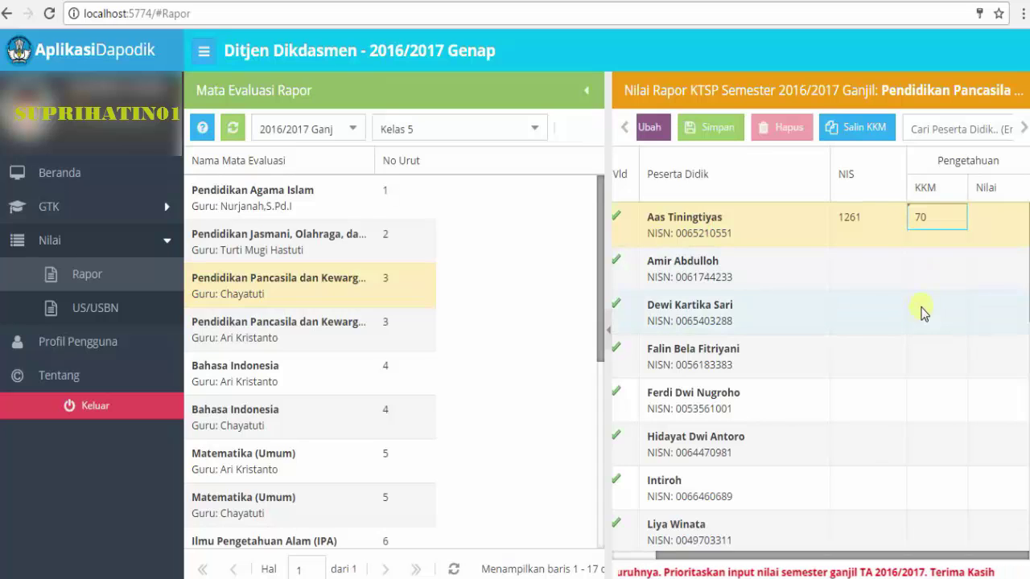
# - Copy the first student's KKM to all the other students with Salin KKM
pyautogui.scroll(-4, 923, 314)
pyautogui.scroll(4, 1021, 242)
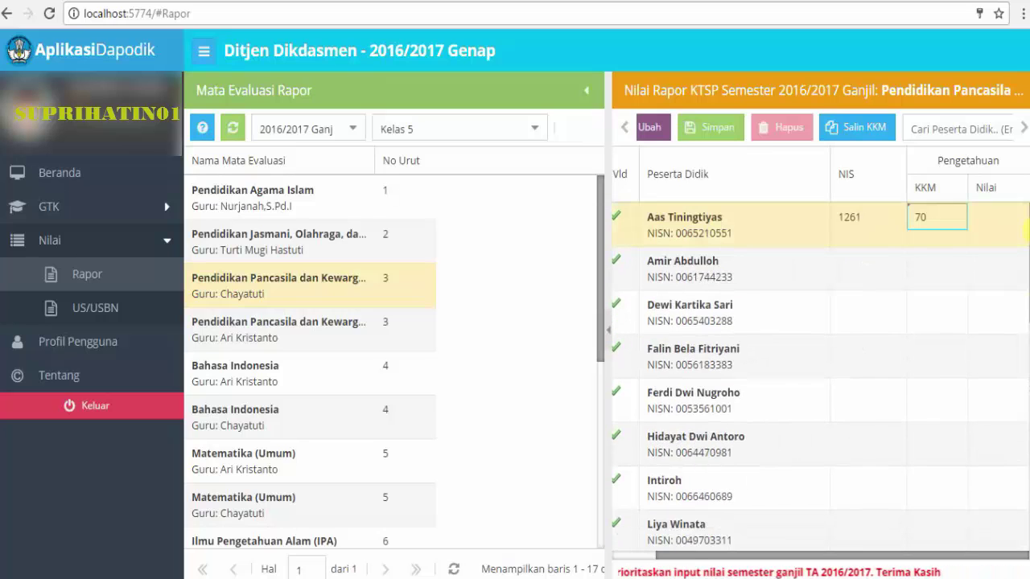
pyautogui.click(859, 129)
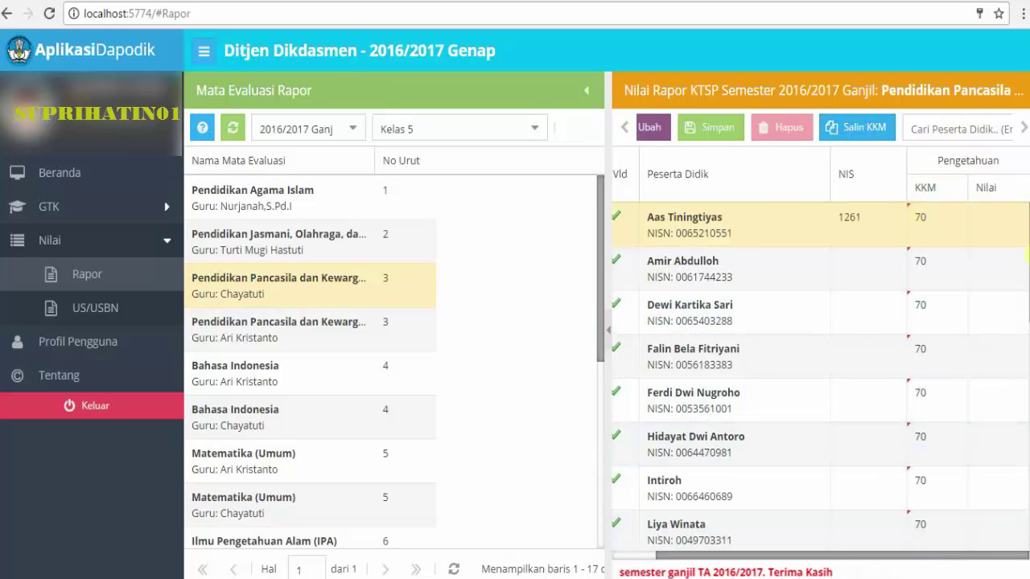
pyautogui.click(936, 217)
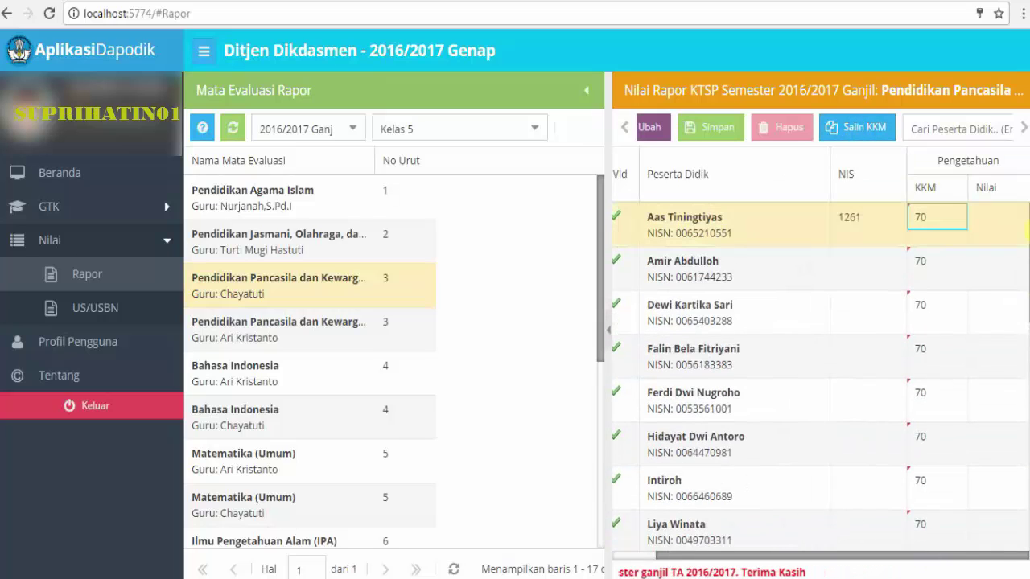
# - Enter the Pengetahuan Nilai grades 71, 72, 73 and 74 for the first four students in order
pyautogui.click(986, 228)
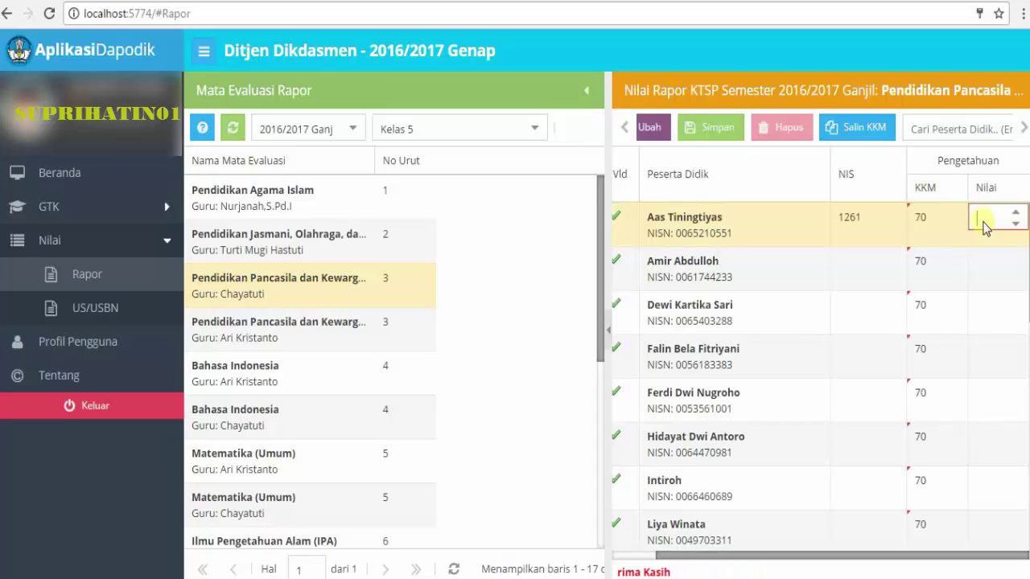
pyautogui.write('71')
pyautogui.click(985, 271)
pyautogui.write('7')
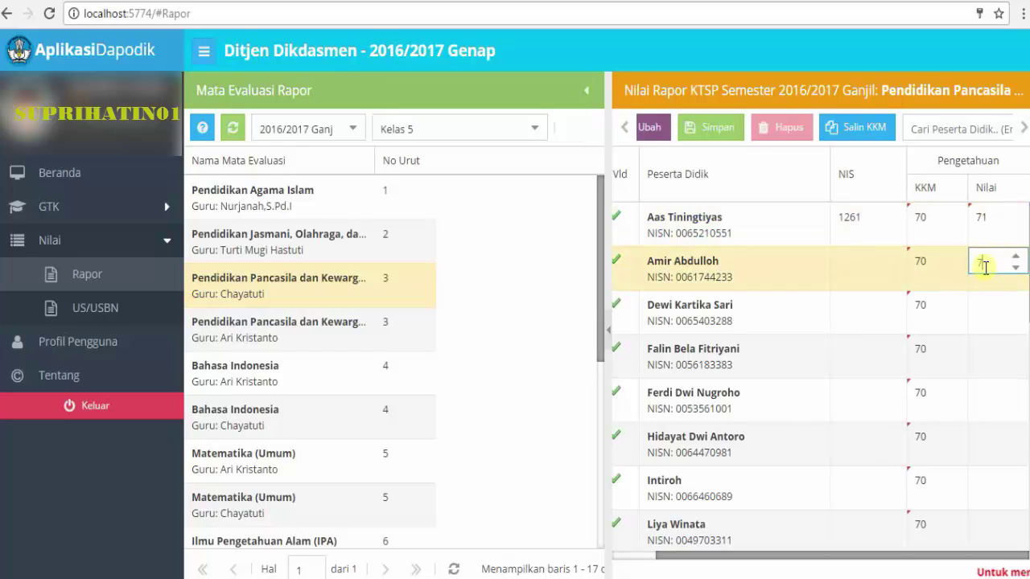
pyautogui.write('2')
pyautogui.click(990, 322)
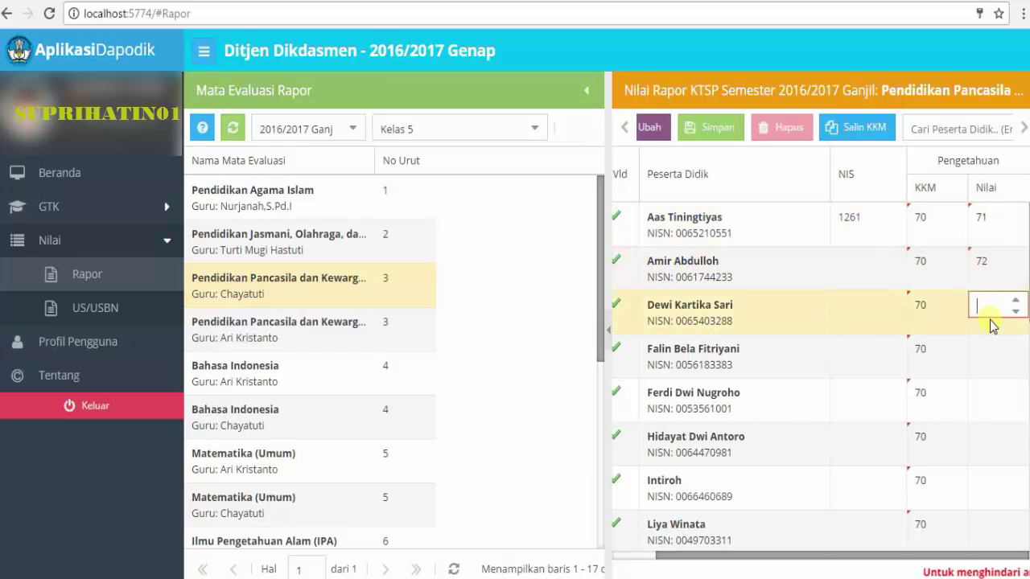
pyautogui.click(991, 364)
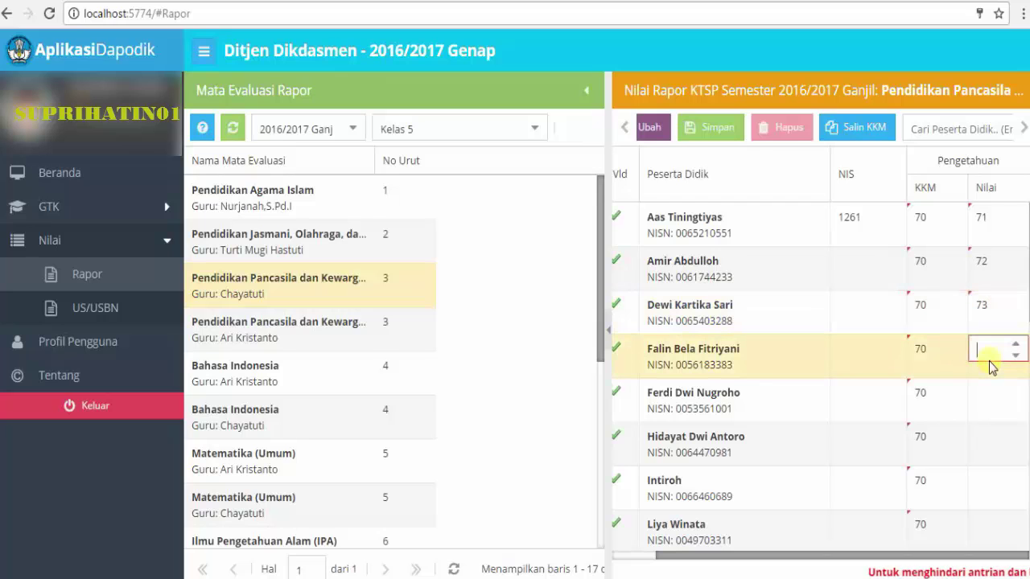
pyautogui.write('74')
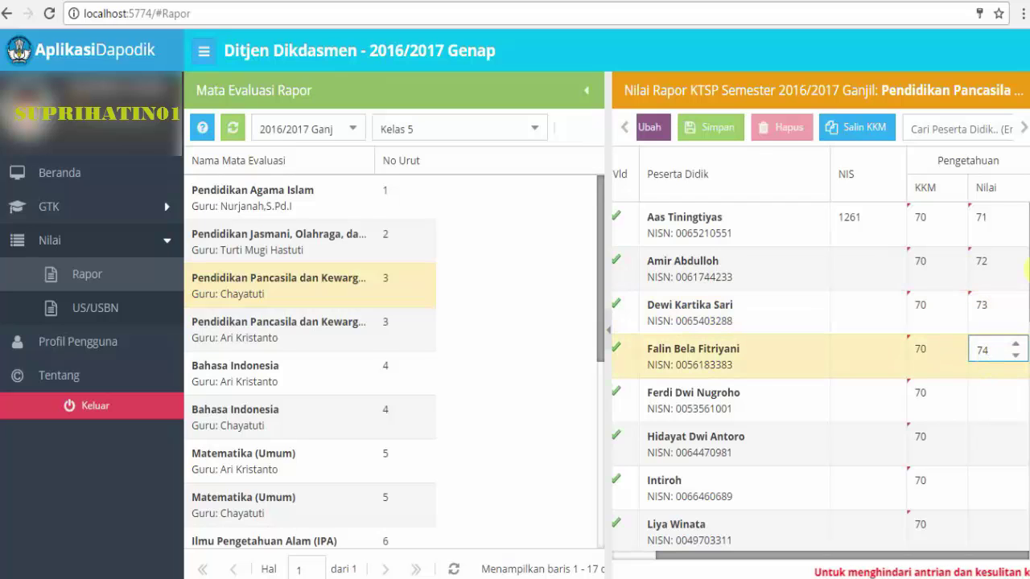
# - Save the entered KKM values and grades, and review the student list
pyautogui.moveTo(1026, 272)
pyautogui.mouseDown()
pyautogui.moveTo(1027, 434)
pyautogui.moveTo(1027, 252)
pyautogui.mouseUp()
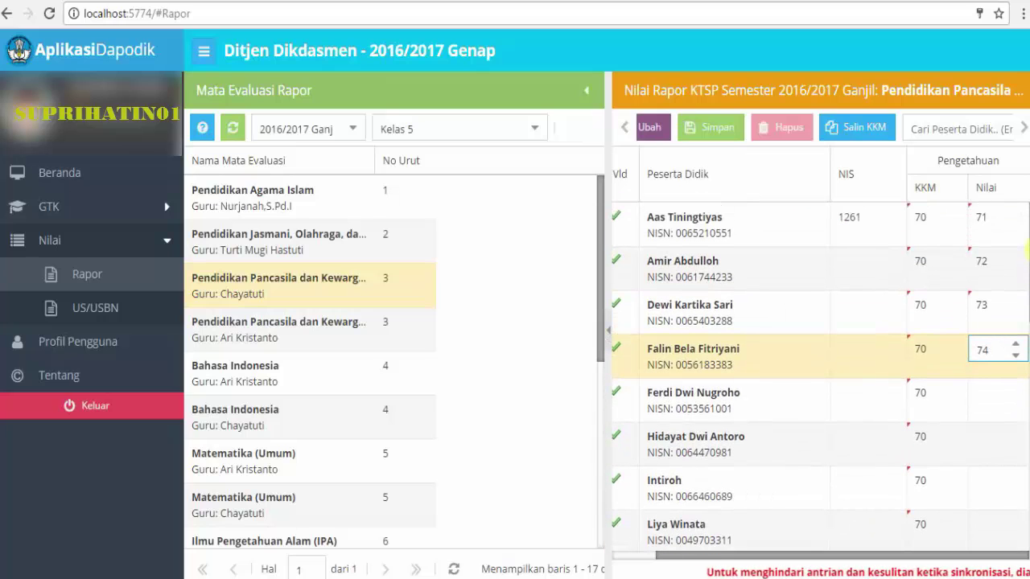
pyautogui.moveTo(1027, 315); pyautogui.dragTo(1027, 278)
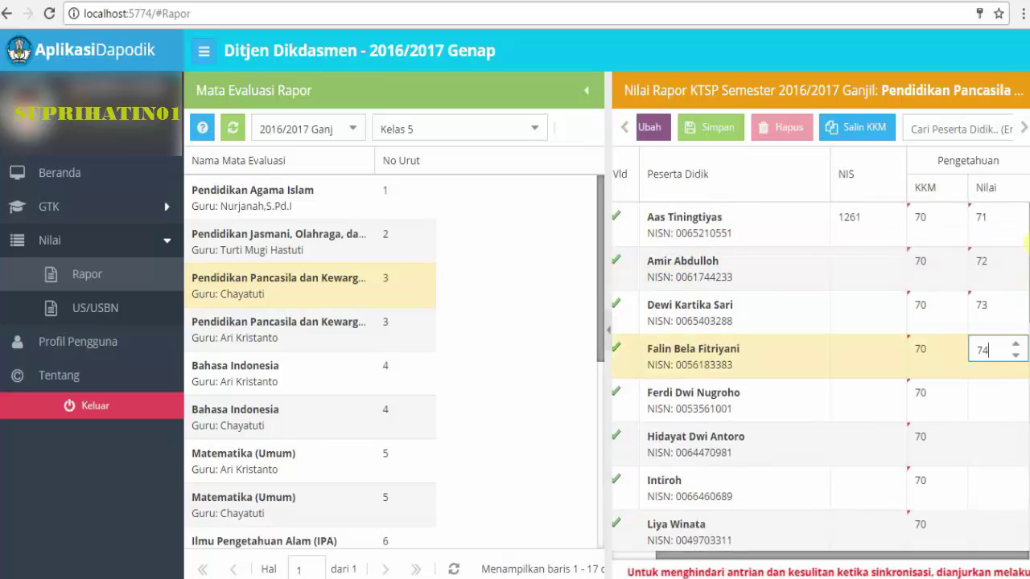
pyautogui.click(716, 144)
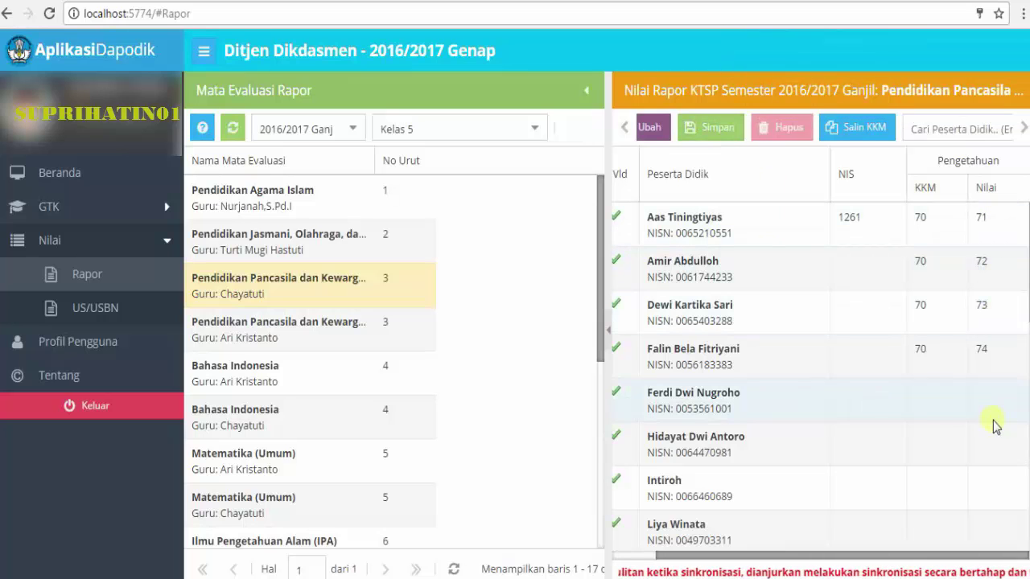
pyautogui.moveTo(1027, 269); pyautogui.dragTo(1027, 245)
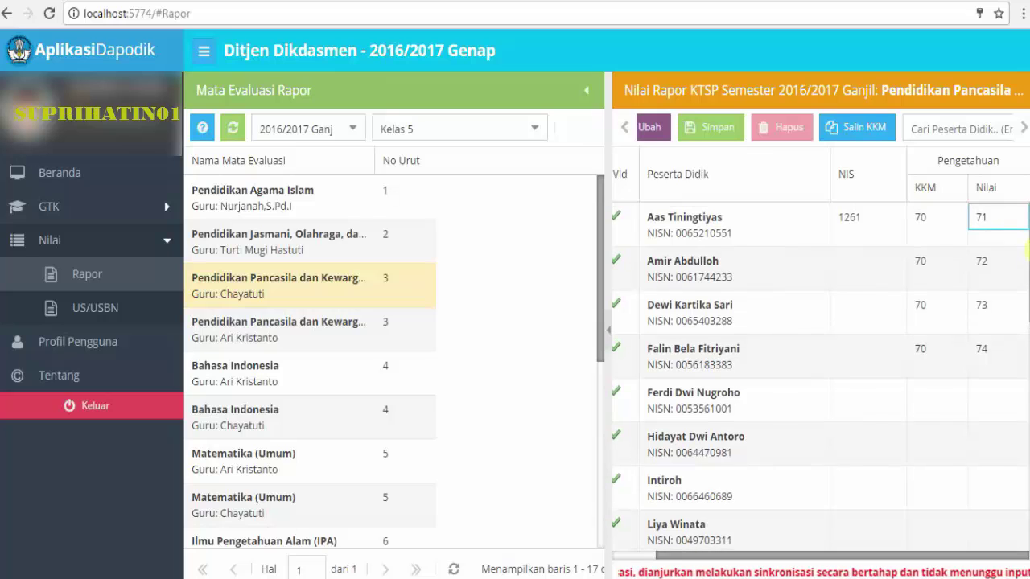
# - Download the Excel import format for the first Bahasa Indonesia entry and open it in Excel, recovering the workbook's contents
pyautogui.moveTo(1027, 250)
pyautogui.mouseDown()
pyautogui.moveTo(1027, 261)
pyautogui.moveTo(1027, 246)
pyautogui.mouseUp()
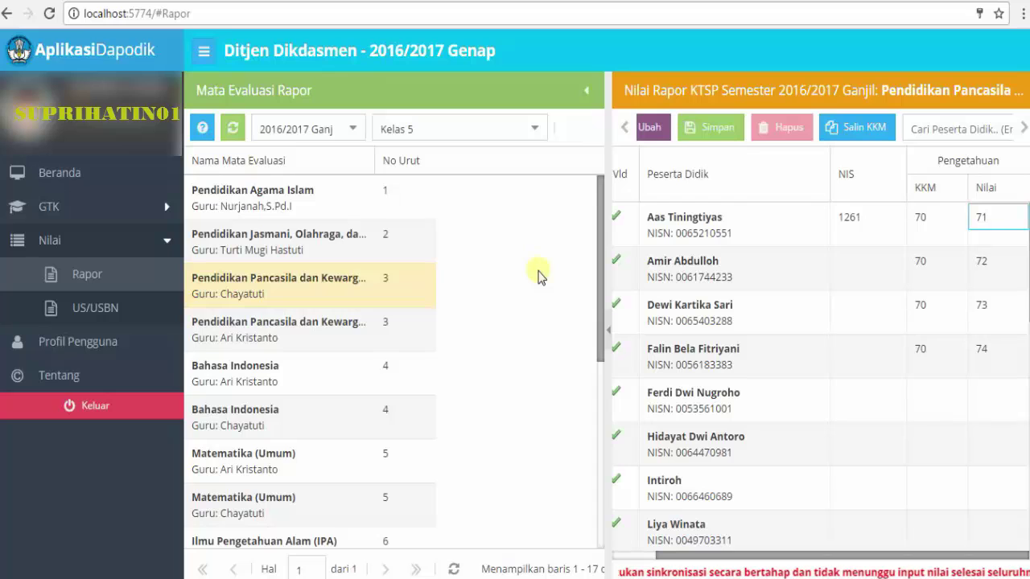
pyautogui.click(1023, 131)
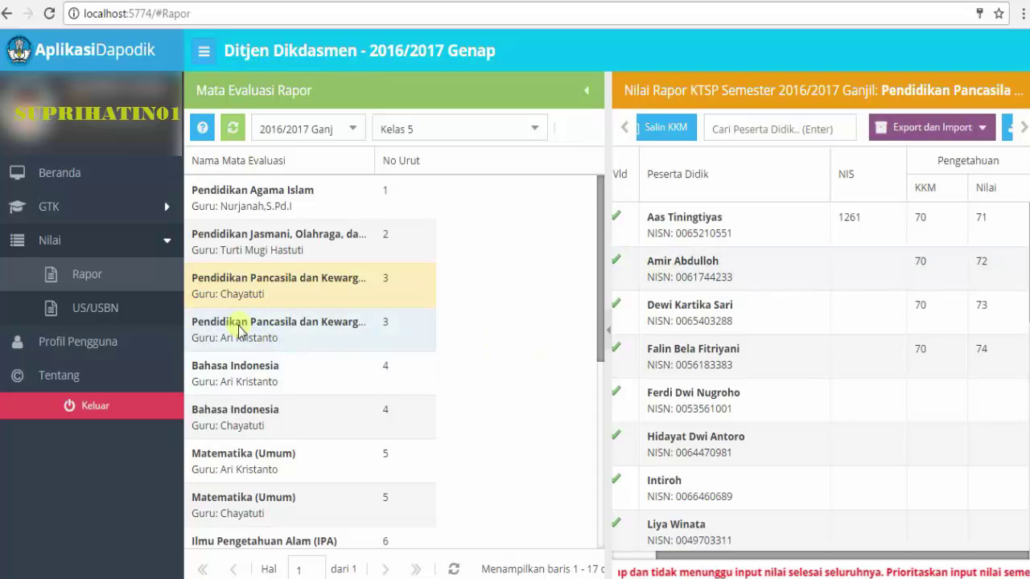
pyautogui.click(237, 370)
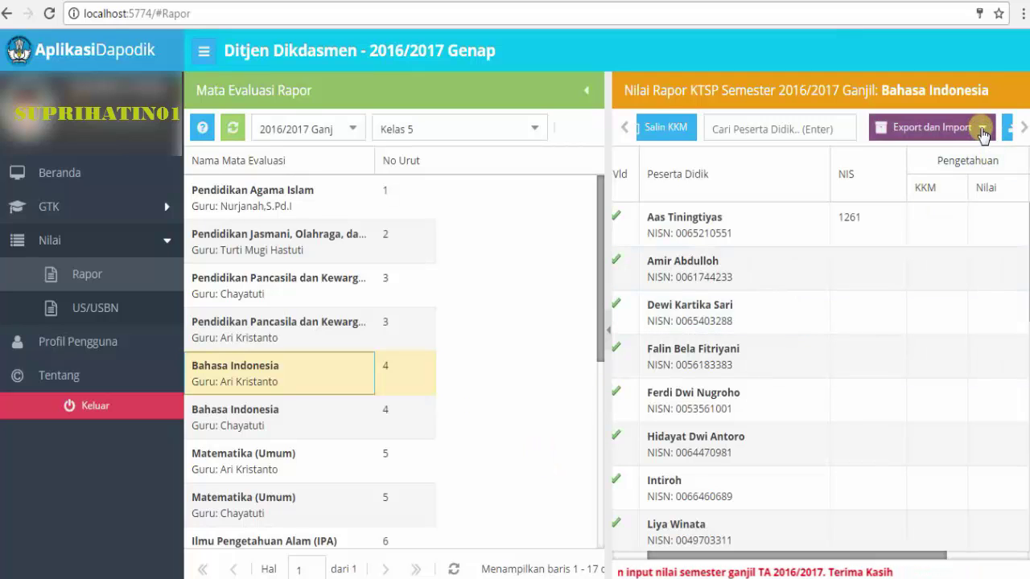
pyautogui.click(982, 129)
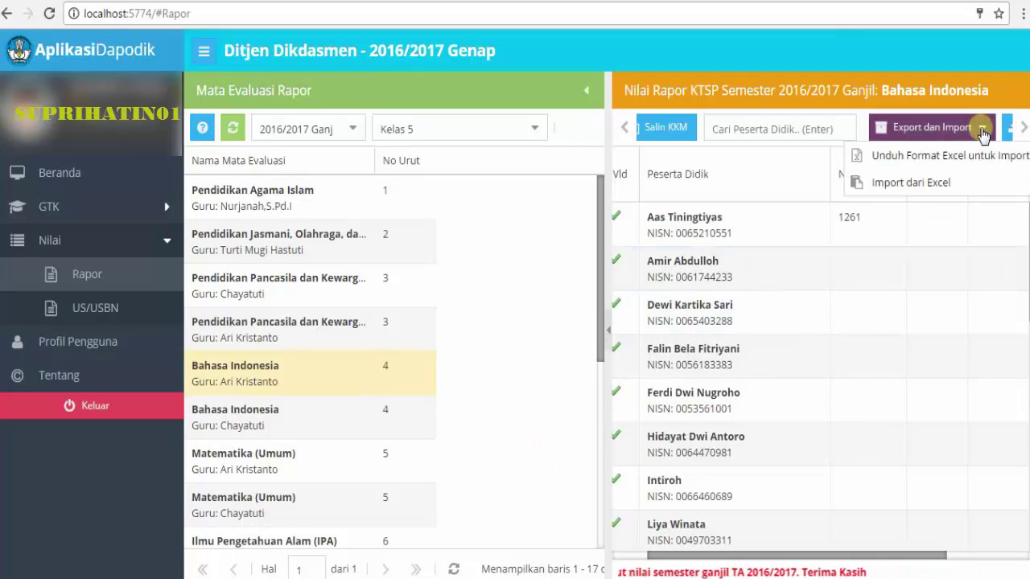
pyautogui.click(920, 164)
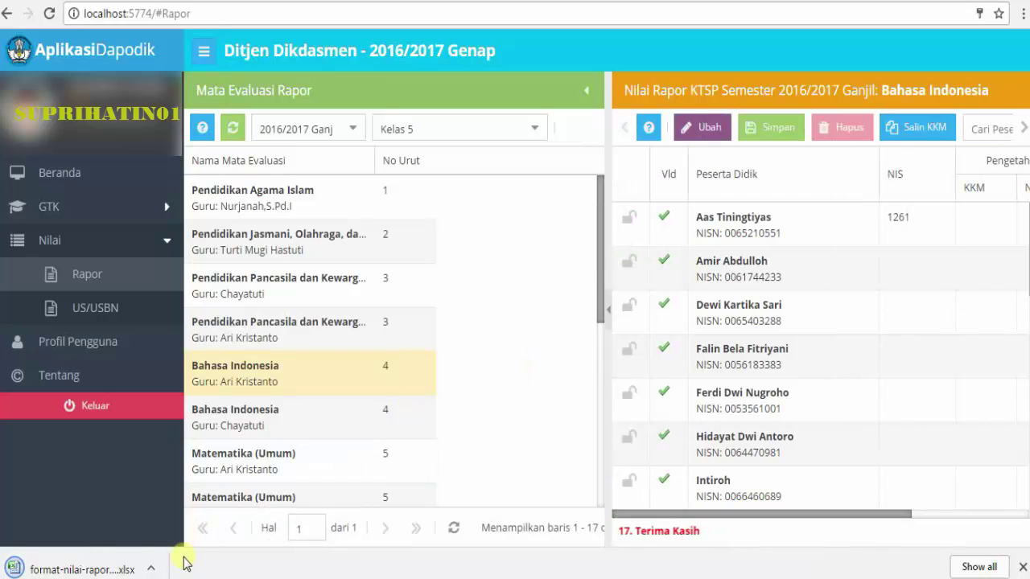
pyautogui.click(46, 570)
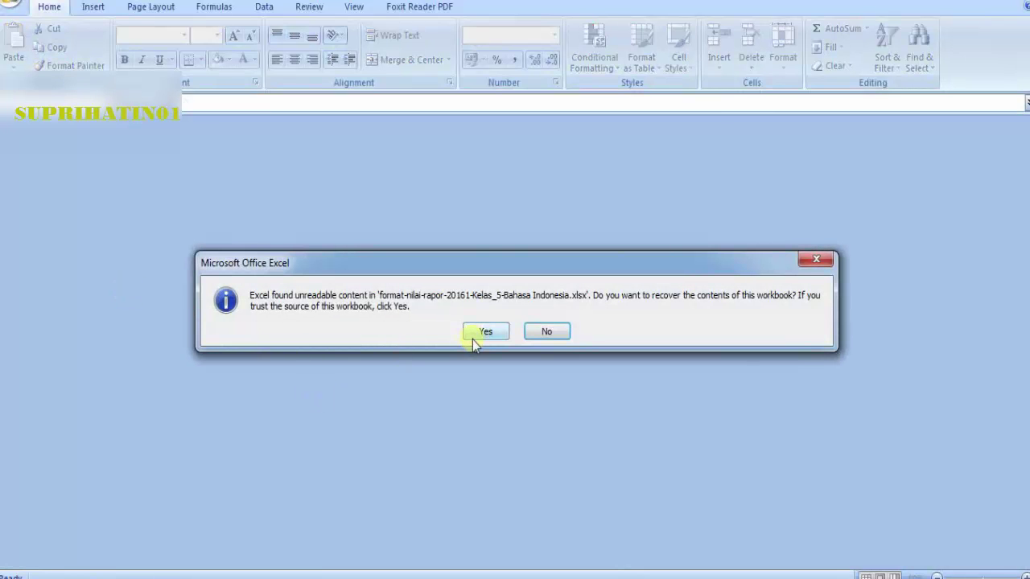
pyautogui.click(473, 337)
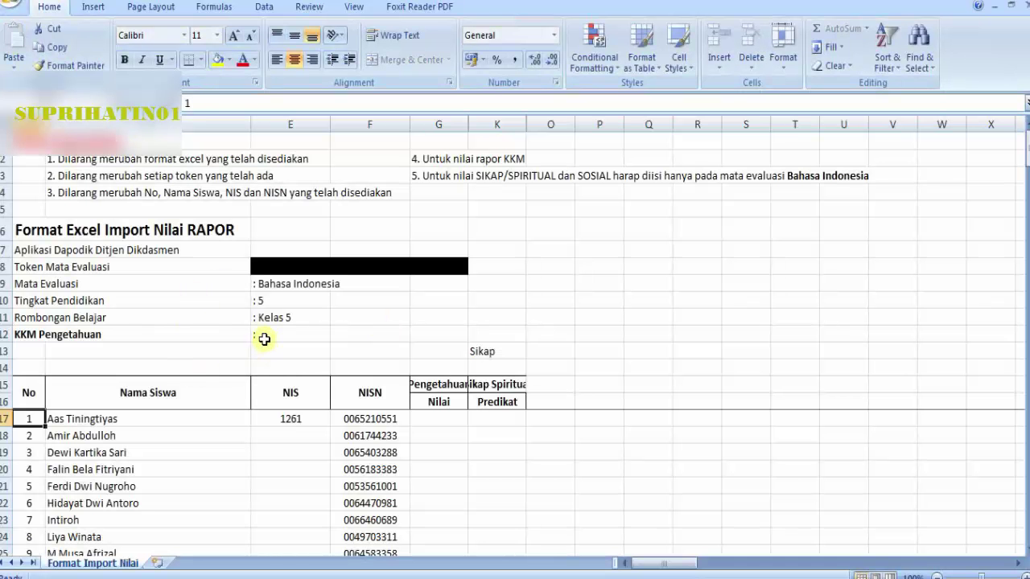
# - Set the KKM Pengetahuan value in the import sheet's header to 70
pyautogui.click(264, 338)
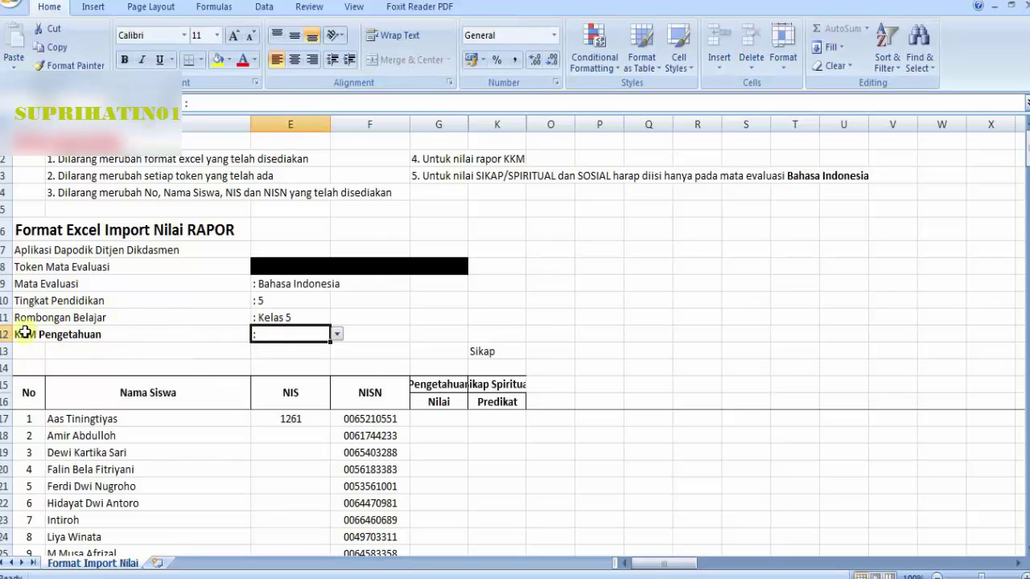
pyautogui.click(337, 334)
pyautogui.moveTo(339, 367); pyautogui.dragTo(338, 402)
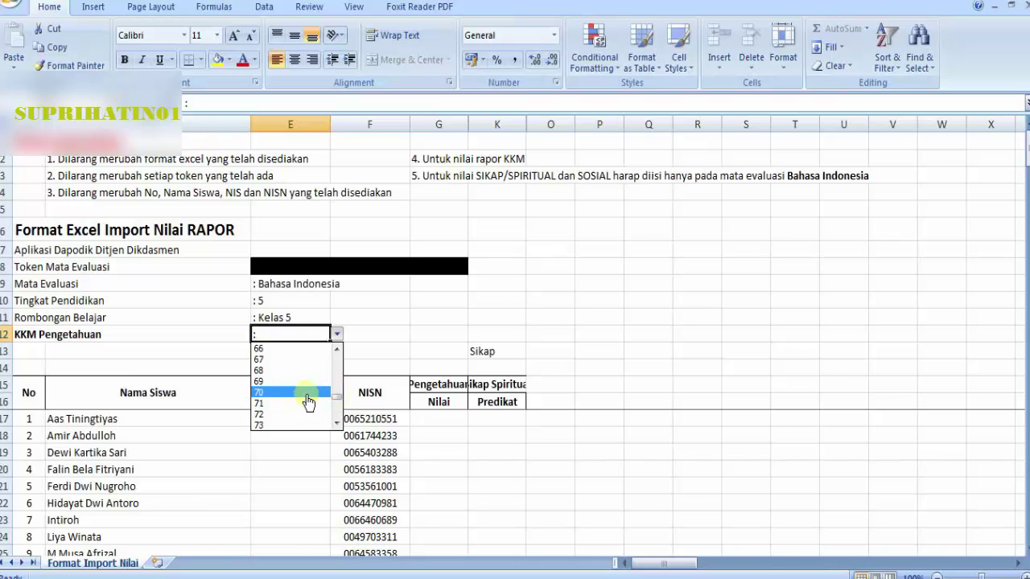
pyautogui.click(309, 394)
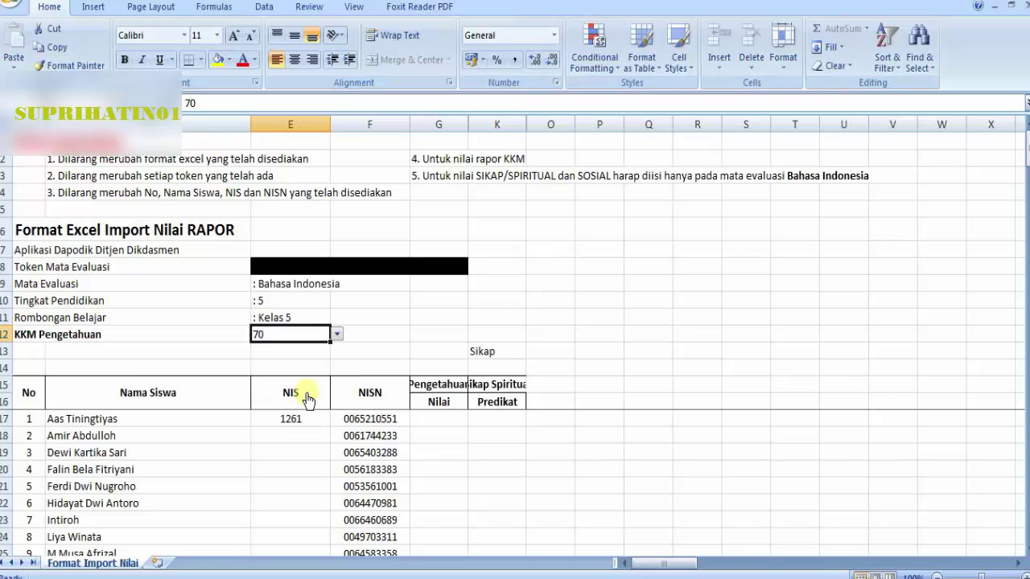
# - Set the first student's Pengetahuan Nilai in the import sheet to 71
pyautogui.click(444, 421)
pyautogui.hotkey('alt', 'Down')
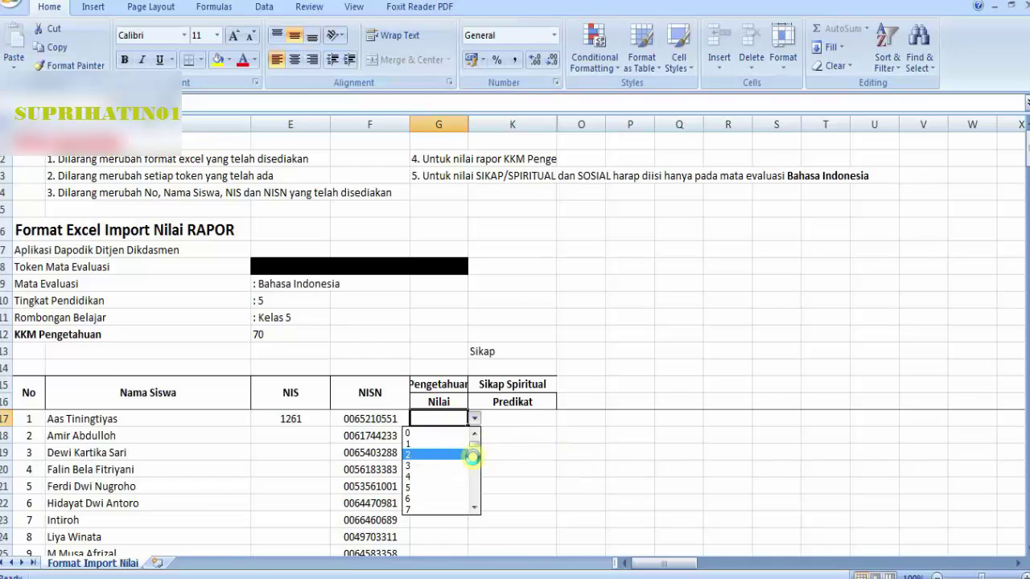
pyautogui.scroll(-19, 460, 478)
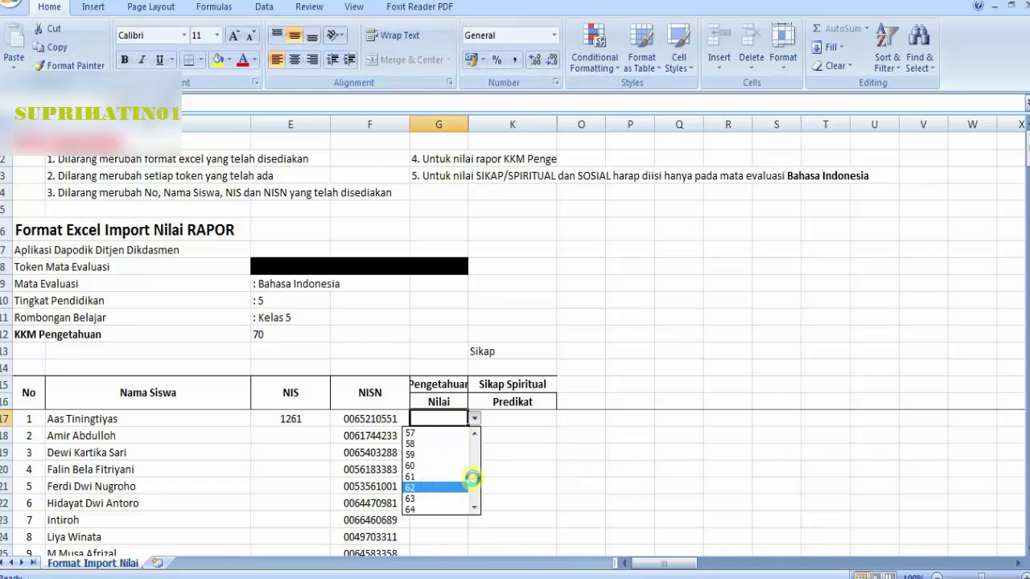
pyautogui.moveTo(473, 477); pyautogui.dragTo(473, 483)
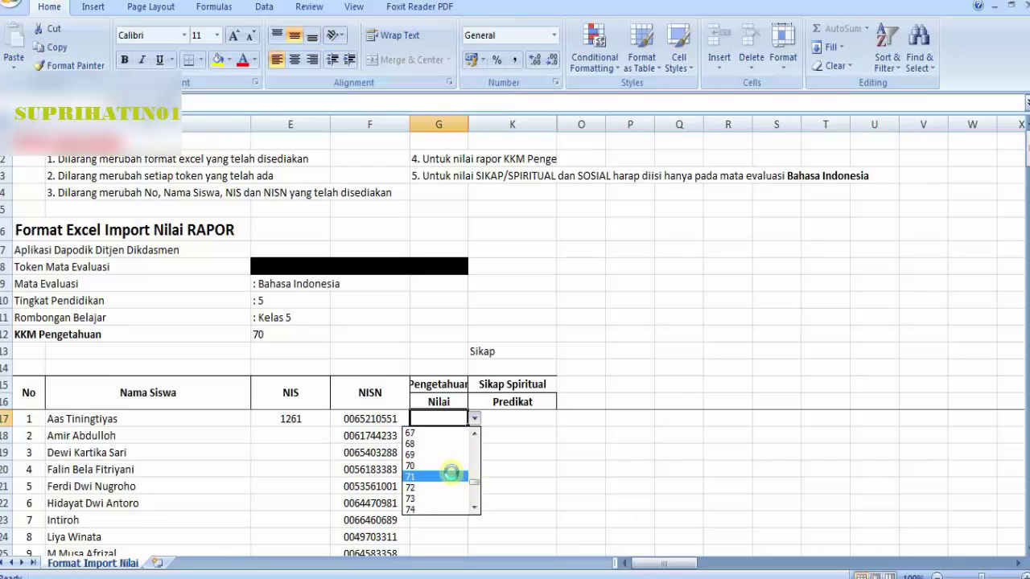
pyautogui.click(449, 476)
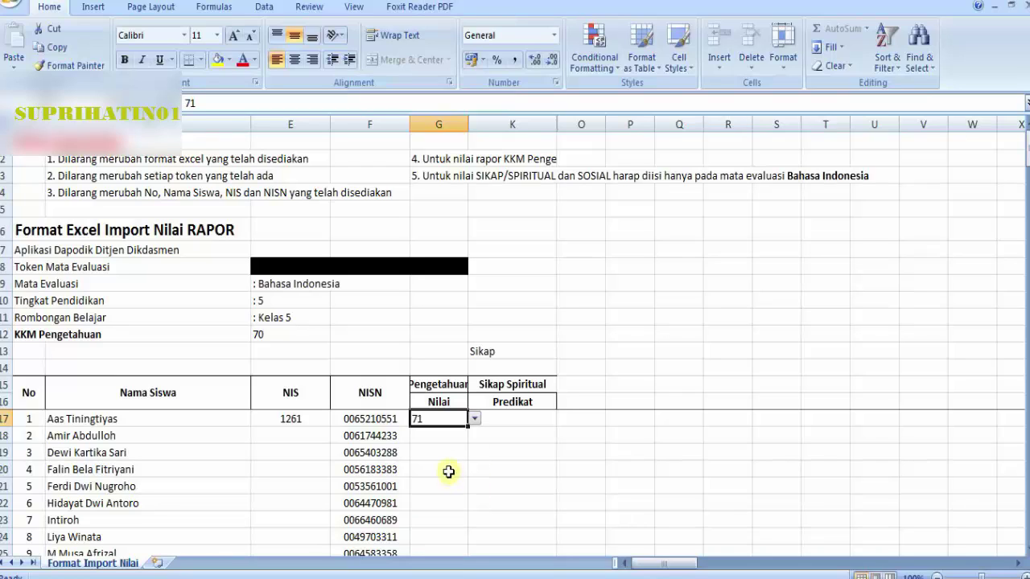
pyautogui.hotkey('alt', 'Down')
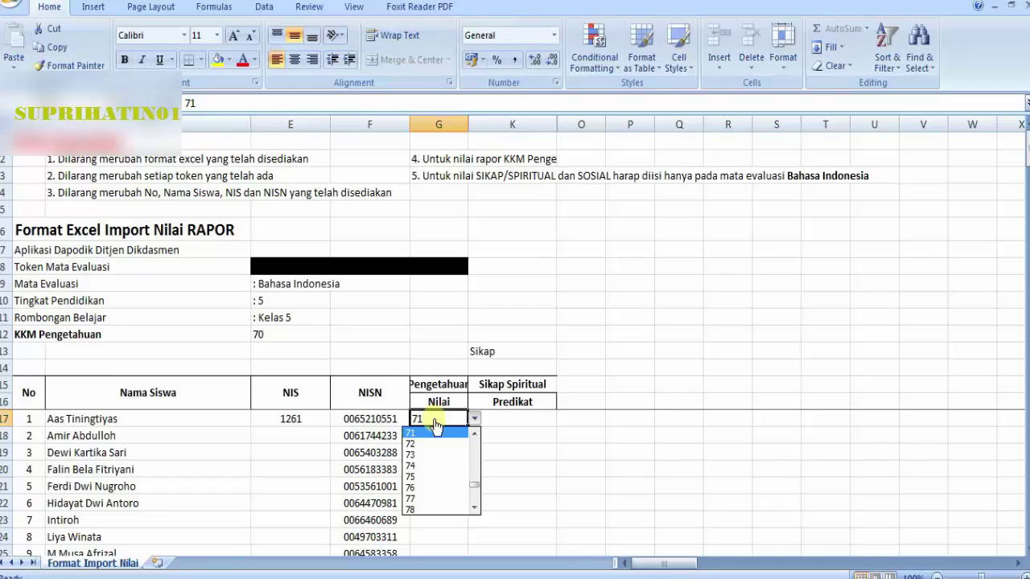
pyautogui.click(433, 435)
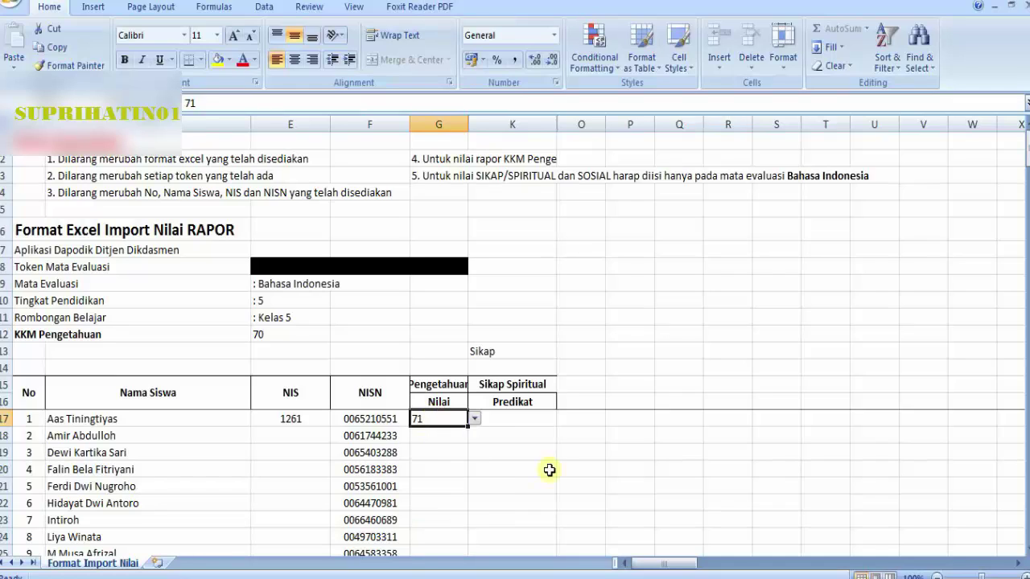
pyautogui.click(547, 469)
# - Copy the first student's Pengetahuan Nilai of 71 to all the remaining students, closing the Windows color scheme message
pyautogui.click(455, 416)
pyautogui.hotkey('ctrl', 'c')
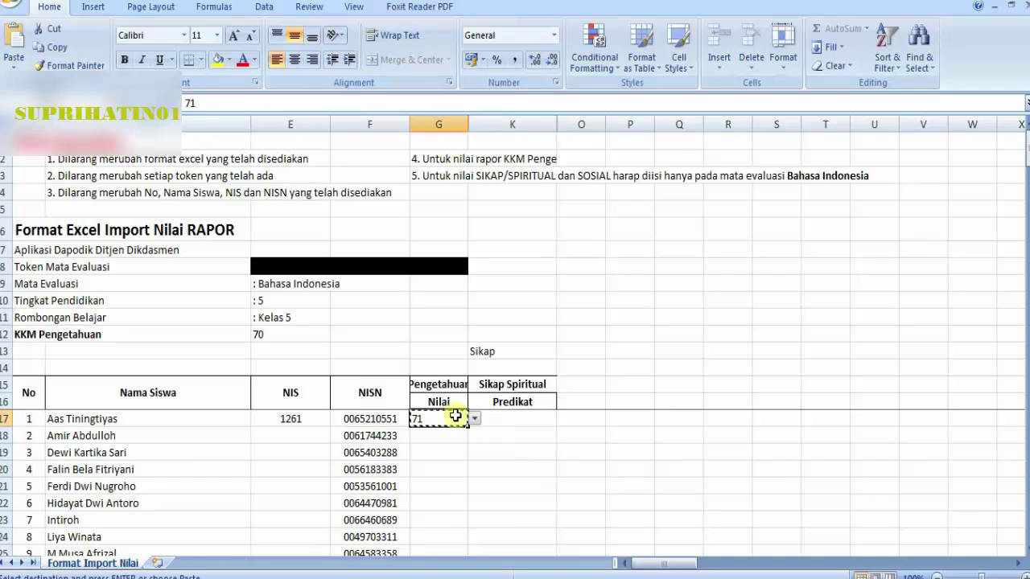
pyautogui.moveTo(441, 435); pyautogui.dragTo(448, 507)
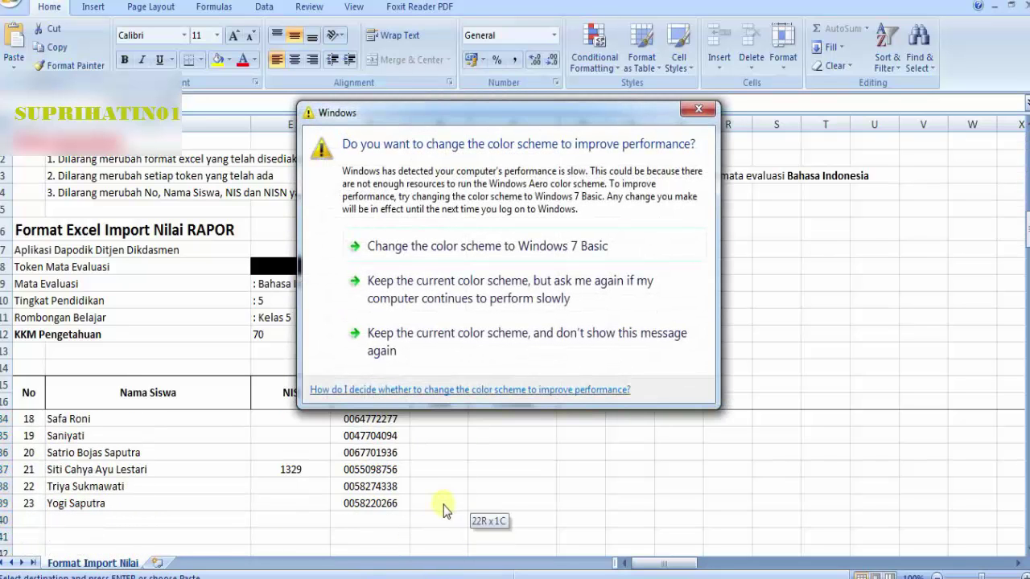
pyautogui.click(699, 112)
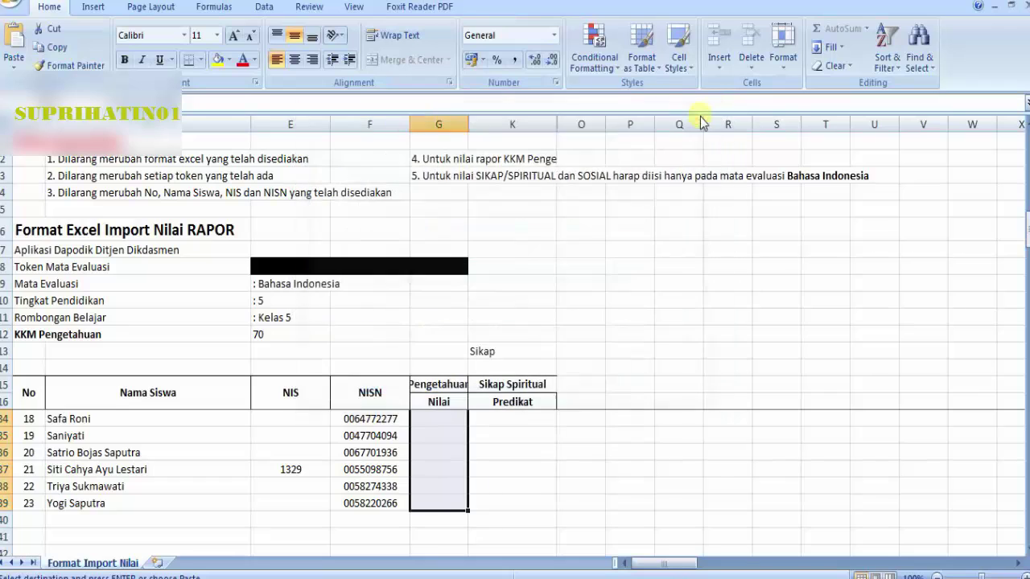
pyautogui.hotkey('ctrl', 'v')
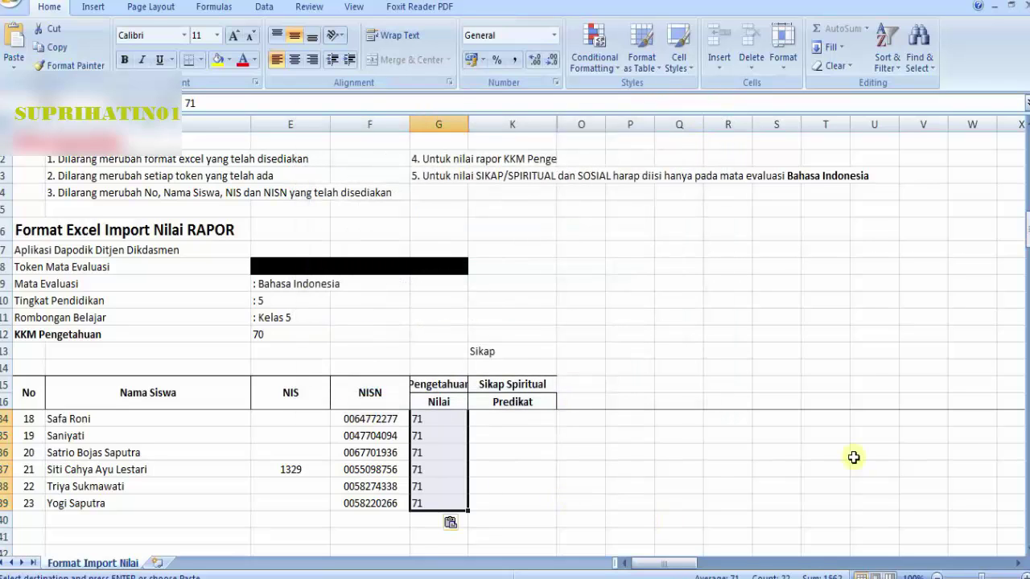
# - Set the first student's Sikap Spiritual Predikat to A and clear the pending copy selection
pyautogui.moveTo(1026, 234); pyautogui.dragTo(1025, 215)
pyautogui.click(501, 418)
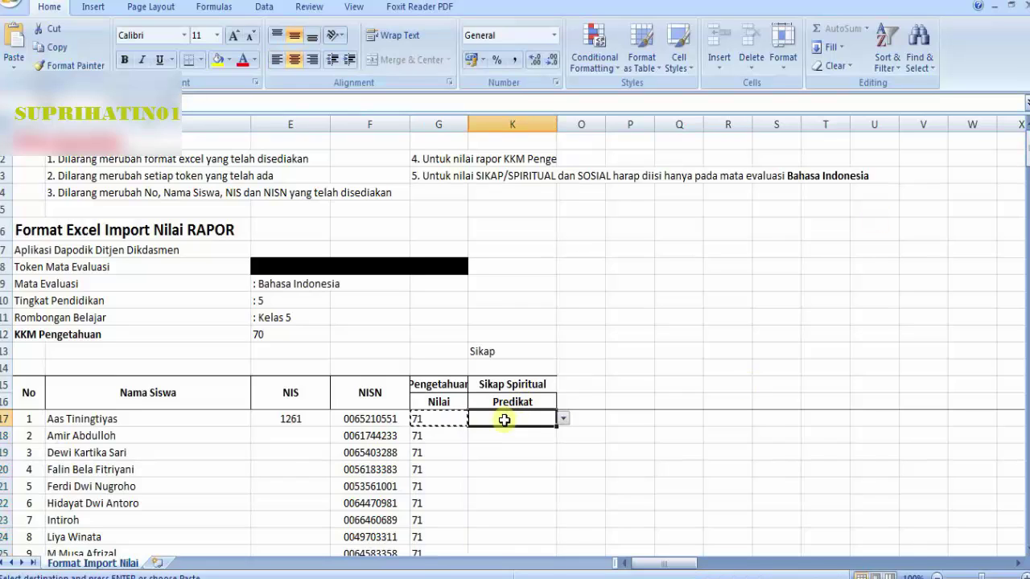
pyautogui.click(564, 419)
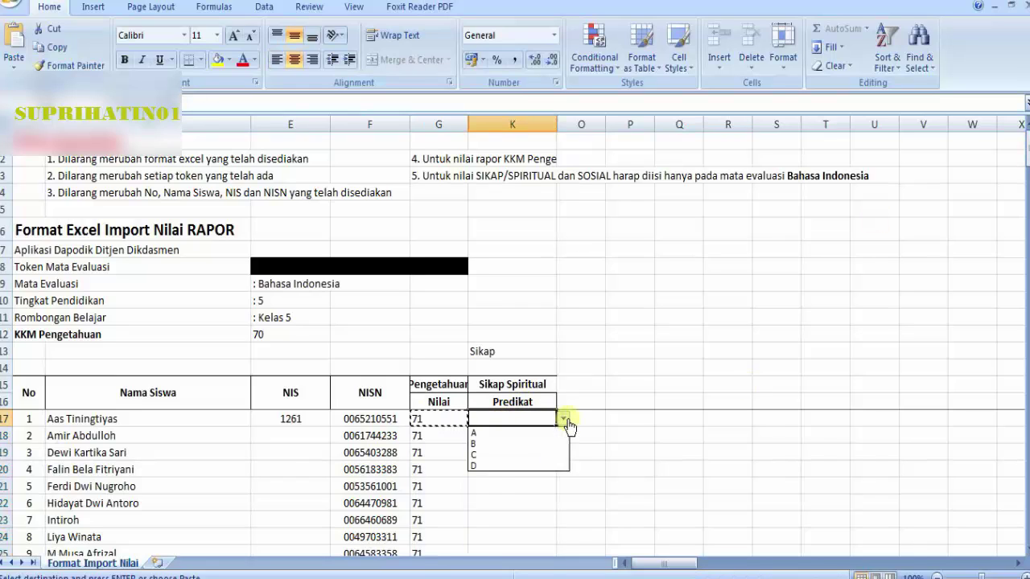
pyautogui.click(521, 433)
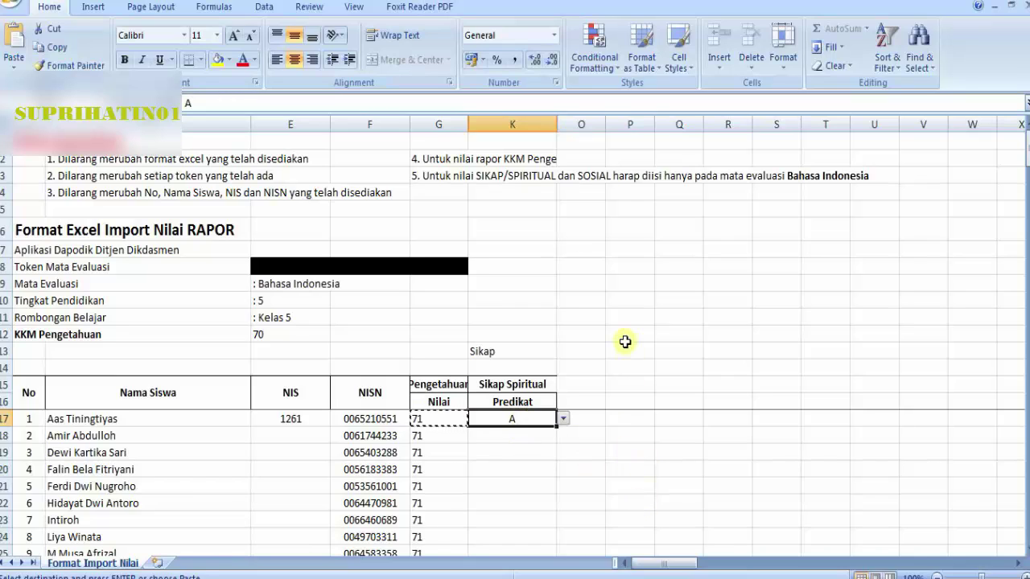
pyautogui.press('Escape')
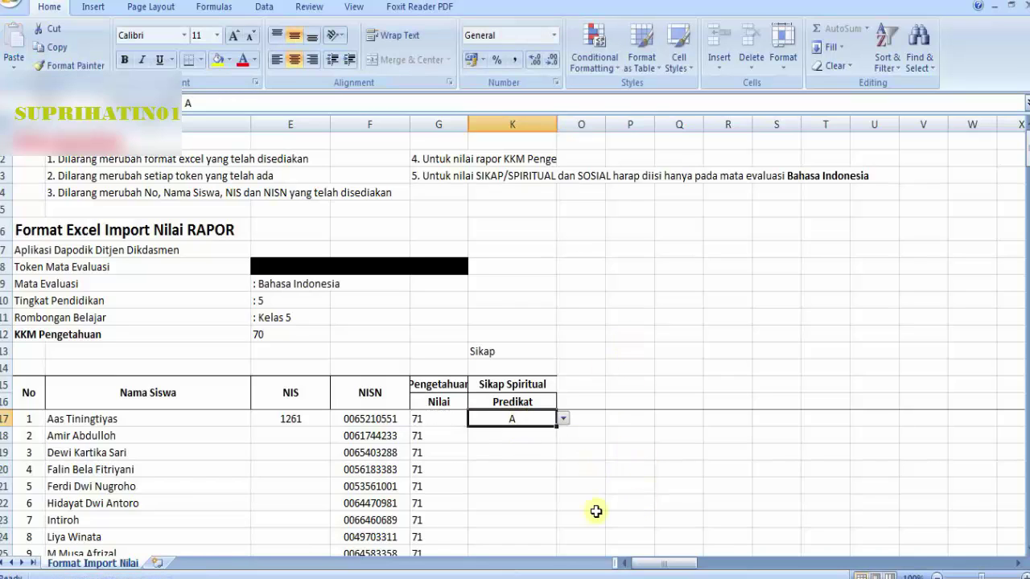
# - Copy the first student's Sikap Spiritual Predikat of A to all the remaining students in the sheet
pyautogui.hotkey('ctrl', 'c')
pyautogui.click(526, 435)
pyautogui.moveTo(526, 435); pyautogui.dragTo(524, 510)
pyautogui.hotkey('ctrl', 'v')
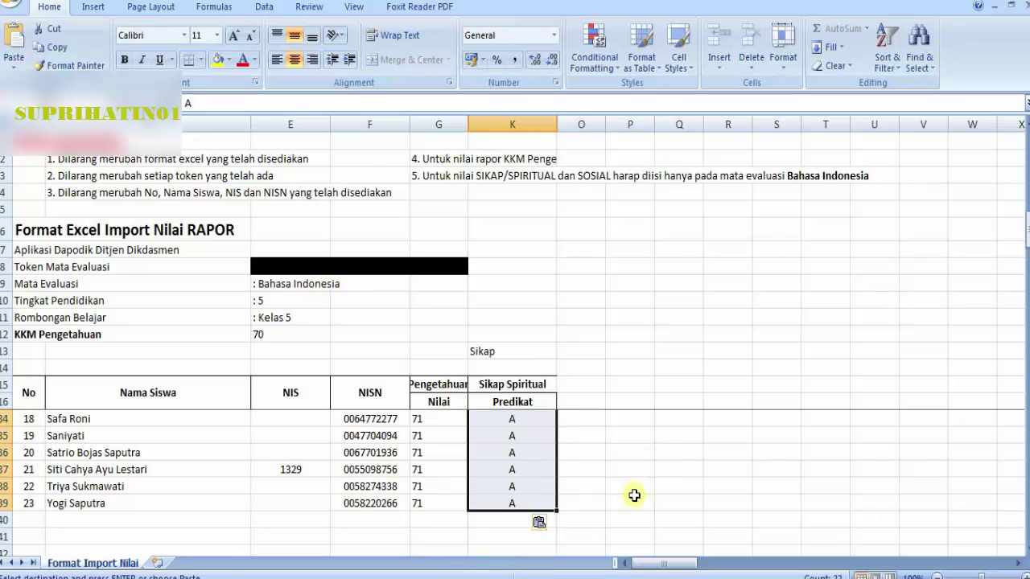
pyautogui.press('Escape')
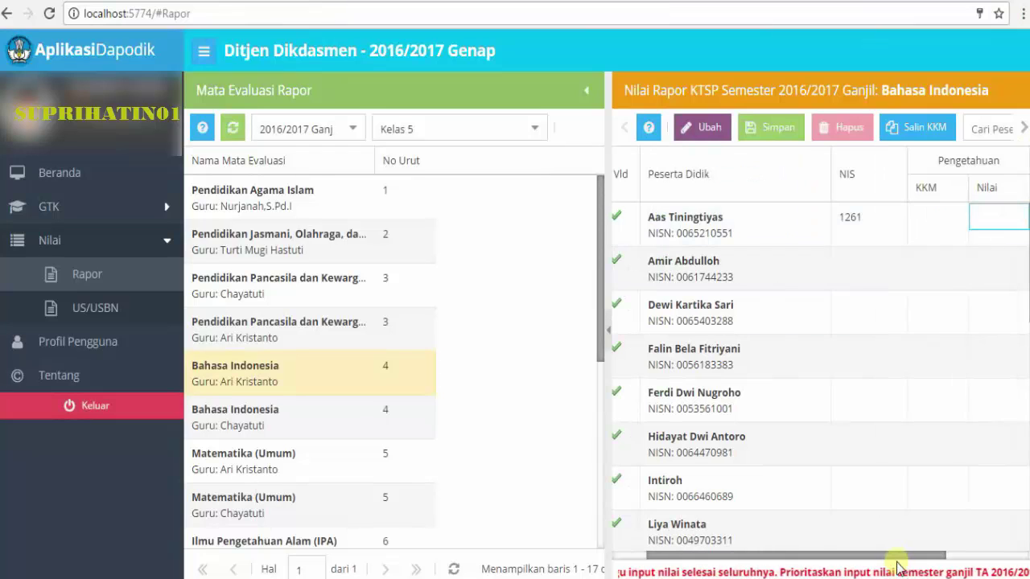
# - Switch to Dapodik and open the Import dari Excel dialog for the Bahasa Indonesia grades
pyautogui.moveTo(897, 560); pyautogui.dragTo(980, 561)
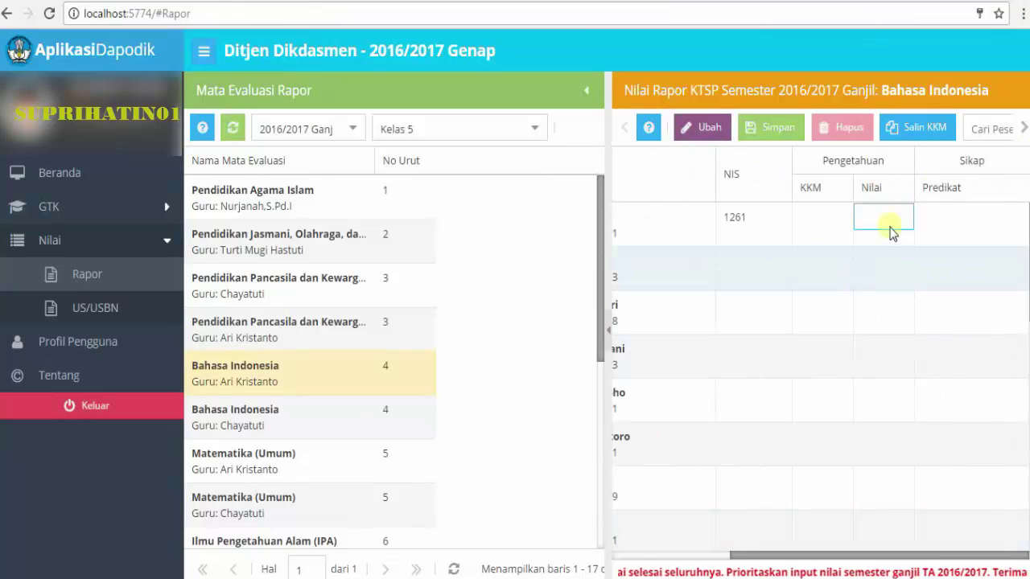
pyautogui.click(621, 131)
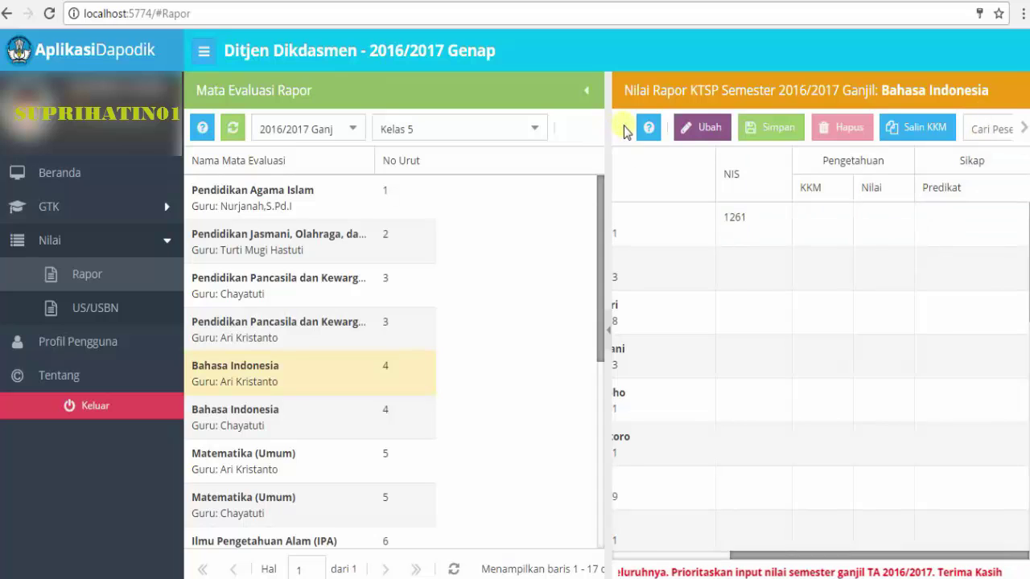
pyautogui.click(1023, 125)
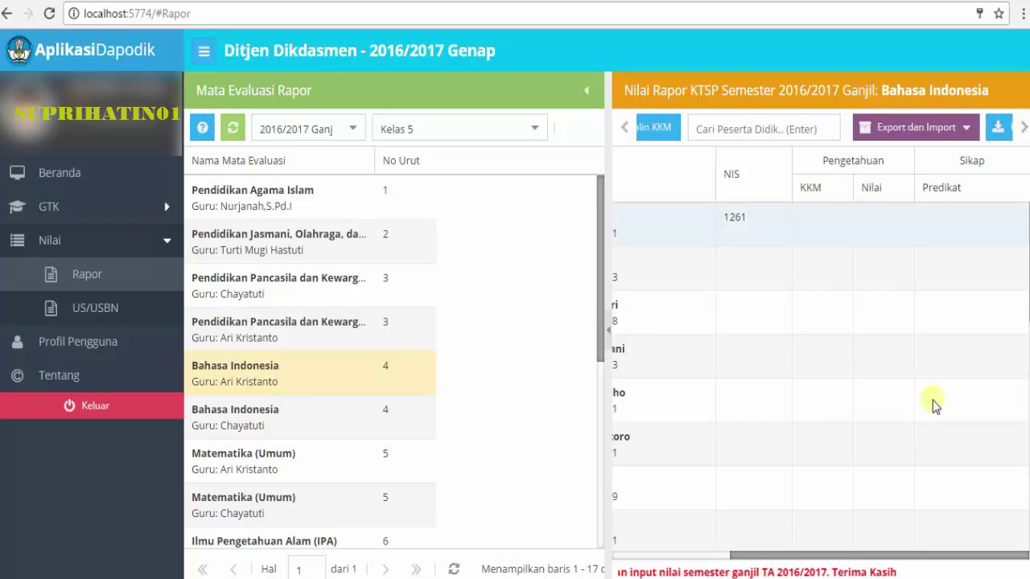
pyautogui.click(907, 134)
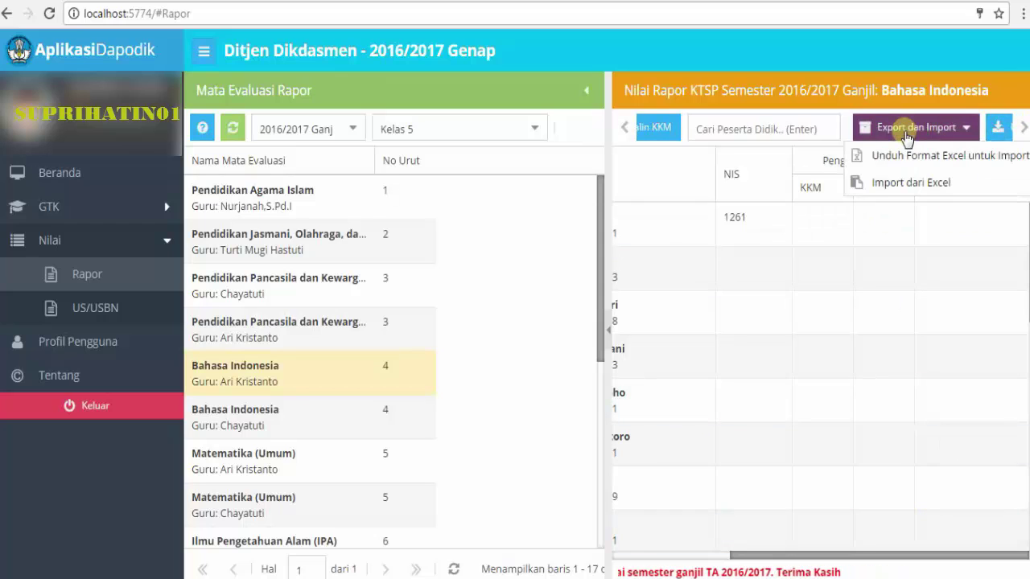
pyautogui.click(892, 187)
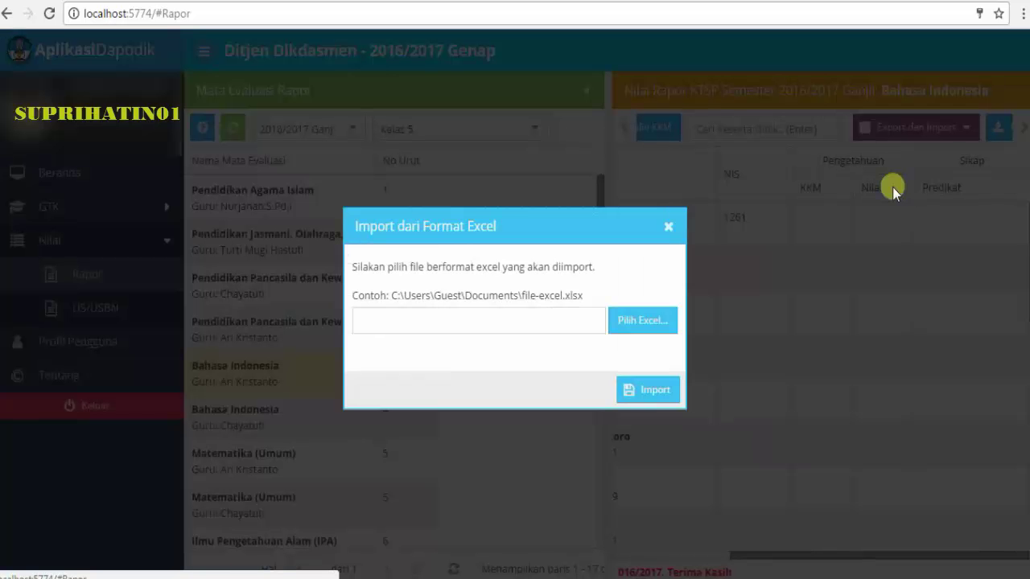
# - Choose the file format-nilai-rapor-20161-Kelas_5-Bahasa Indonesia from Downloads, import it, and acknowledge the completion message
pyautogui.click(641, 325)
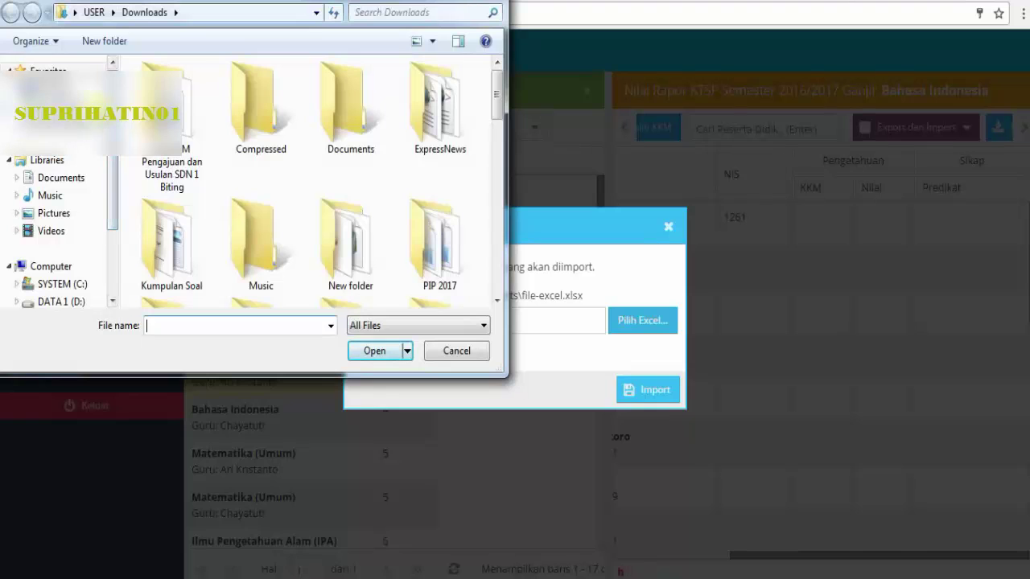
pyautogui.moveTo(496, 93); pyautogui.dragTo(496, 191)
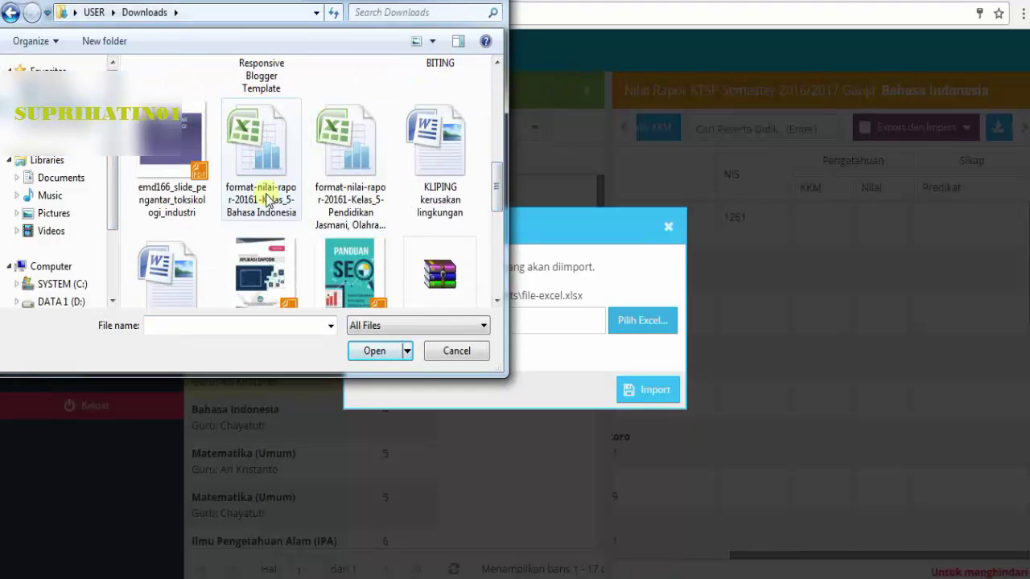
pyautogui.click(260, 159)
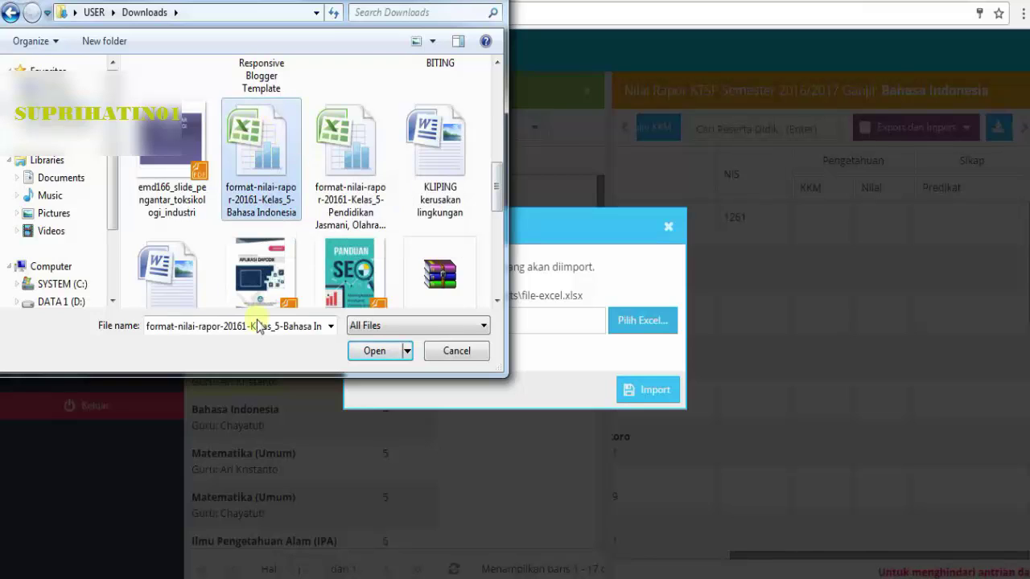
pyautogui.click(378, 351)
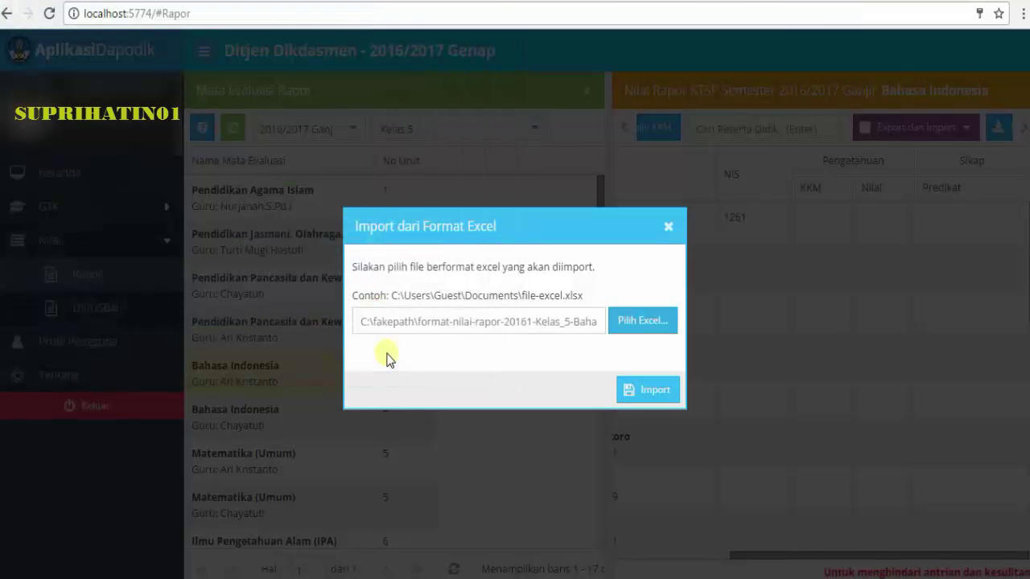
pyautogui.click(652, 393)
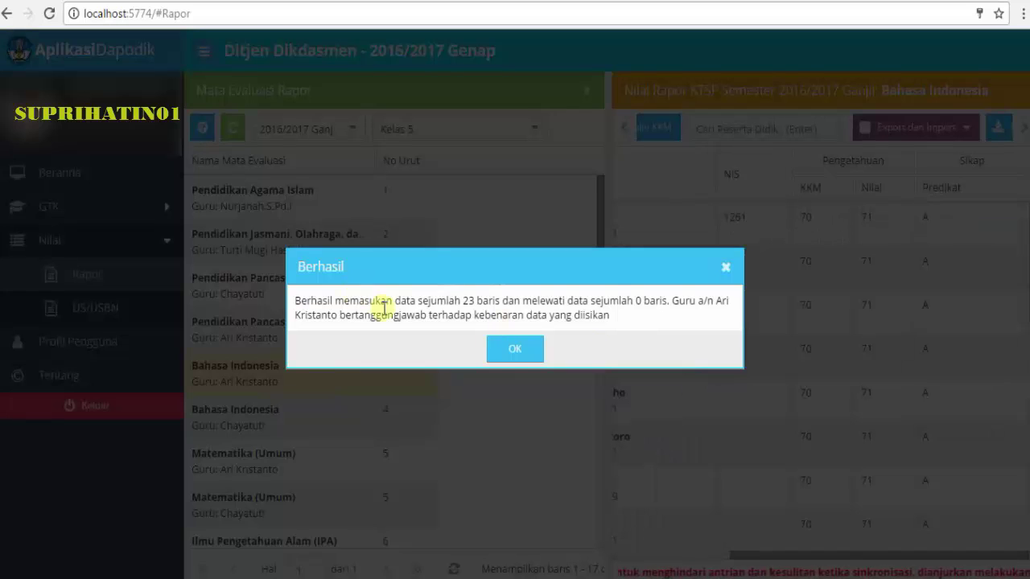
pyautogui.click(514, 352)
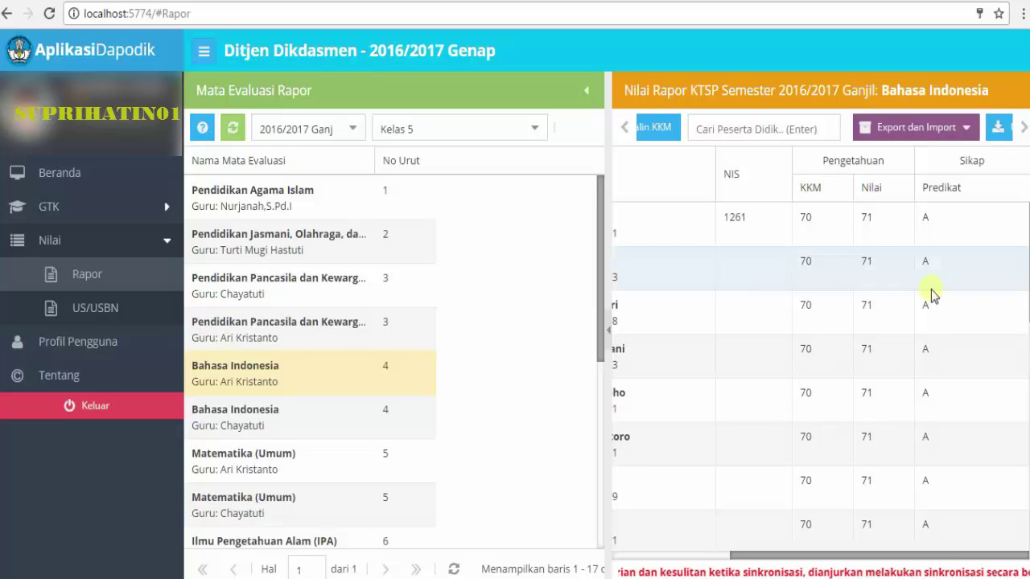
# - Review the imported Bahasa Indonesia KKM, Nilai and Predikat values down to the last student
pyautogui.moveTo(1028, 261); pyautogui.dragTo(1028, 521)
pyautogui.moveTo(965, 555); pyautogui.dragTo(849, 576)
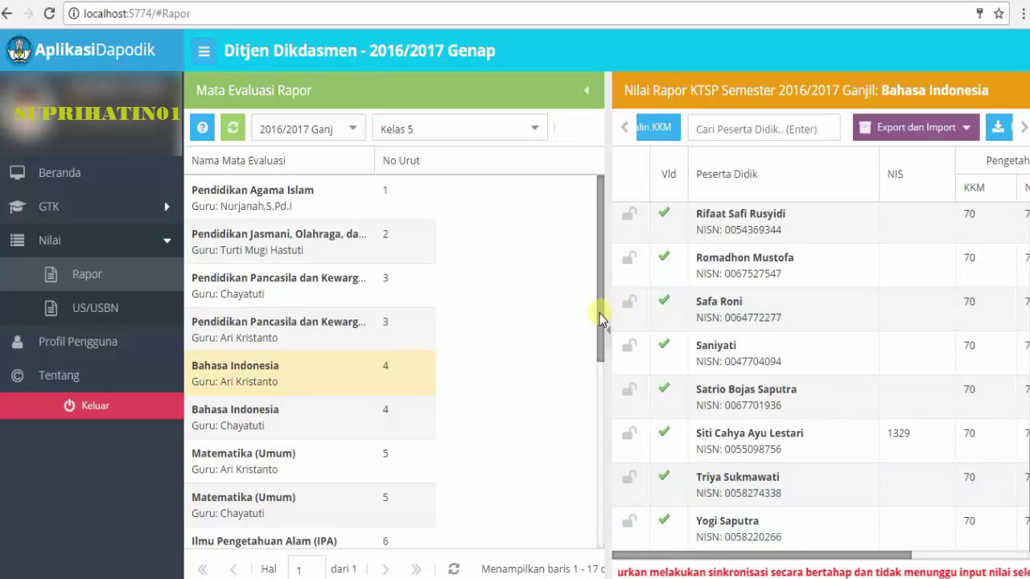
pyautogui.moveTo(597, 326); pyautogui.dragTo(602, 243)
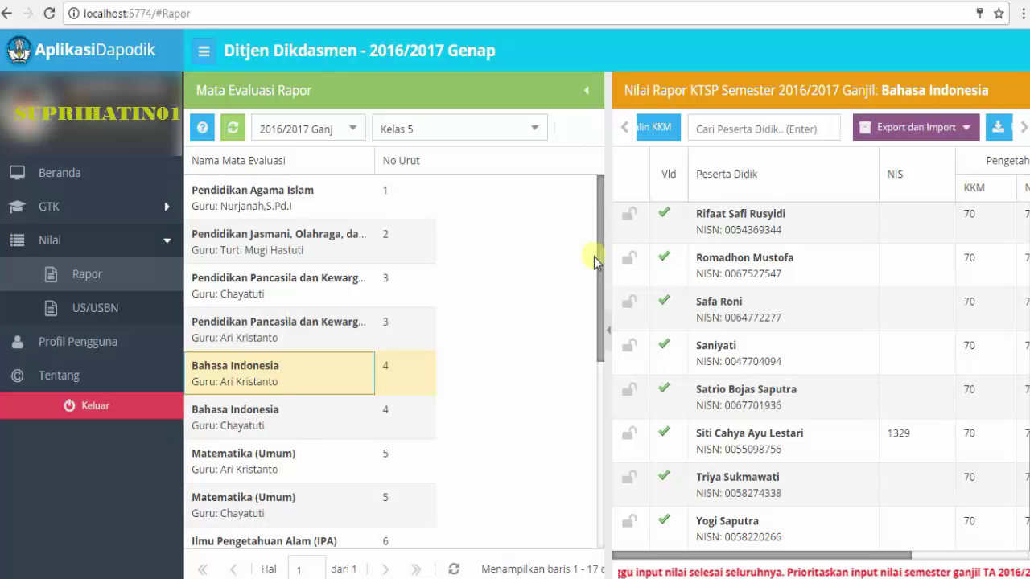
pyautogui.moveTo(599, 249); pyautogui.dragTo(603, 211)
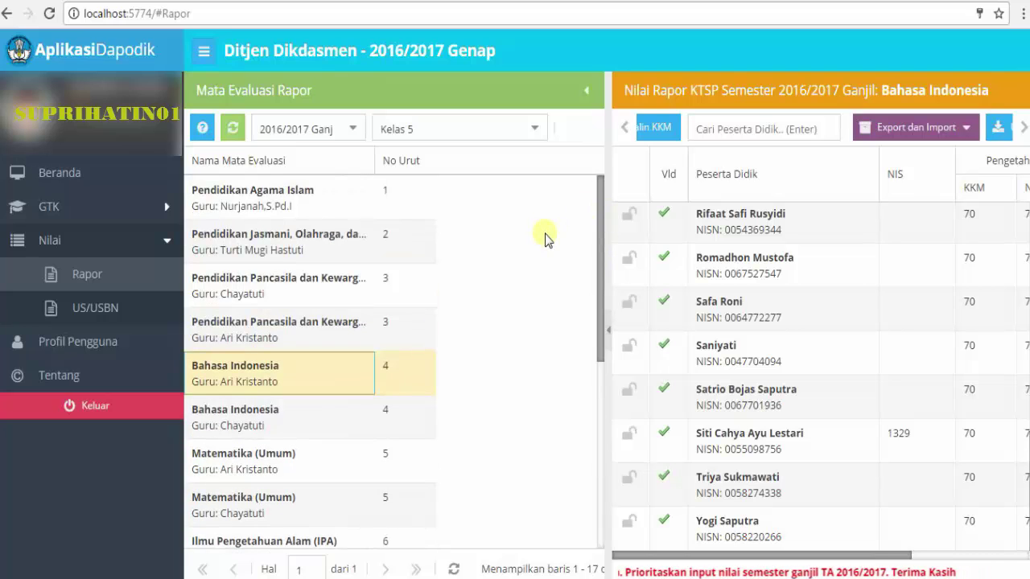